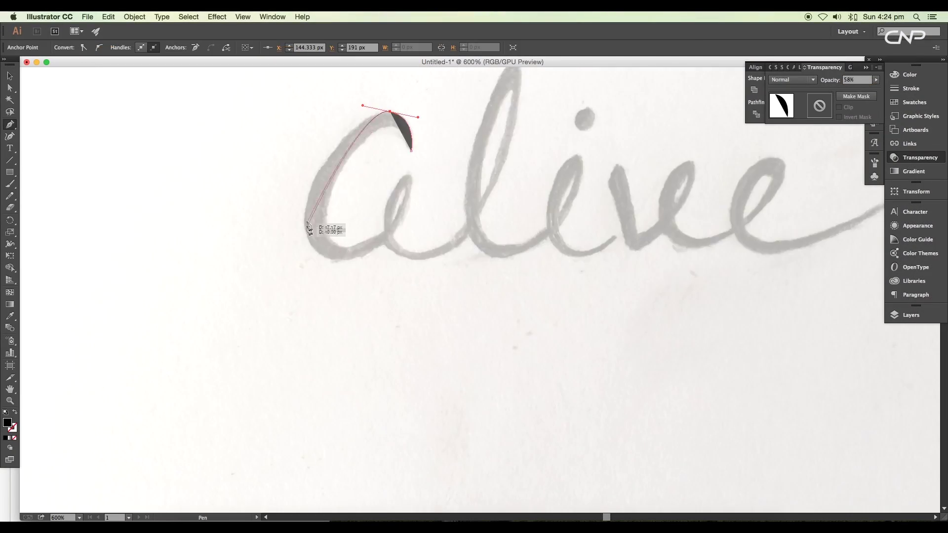
# - Trace the 'a' outer curve and around the 'l', undoing misplaced points at its base
pyautogui.moveTo(238, 332); pyautogui.dragTo(319, 333)
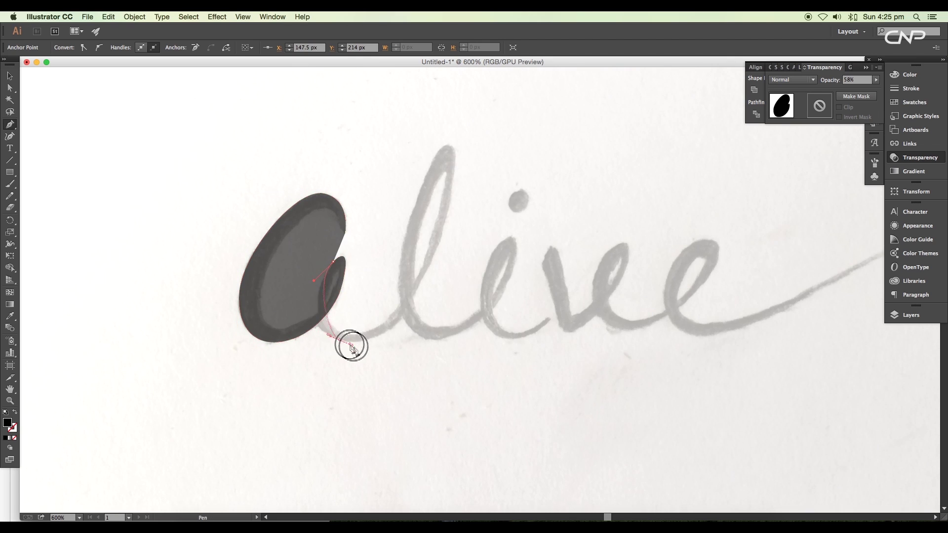
pyautogui.moveTo(407, 326); pyautogui.dragTo(461, 180)
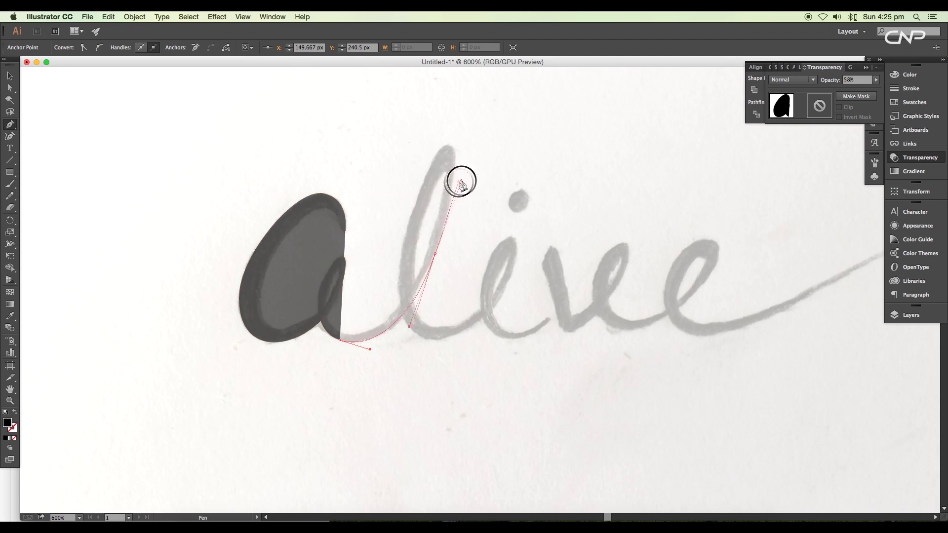
pyautogui.moveTo(460, 217); pyautogui.dragTo(427, 312)
pyautogui.scroll(-2, 395, 297)
pyautogui.moveTo(376, 359); pyautogui.dragTo(376, 360)
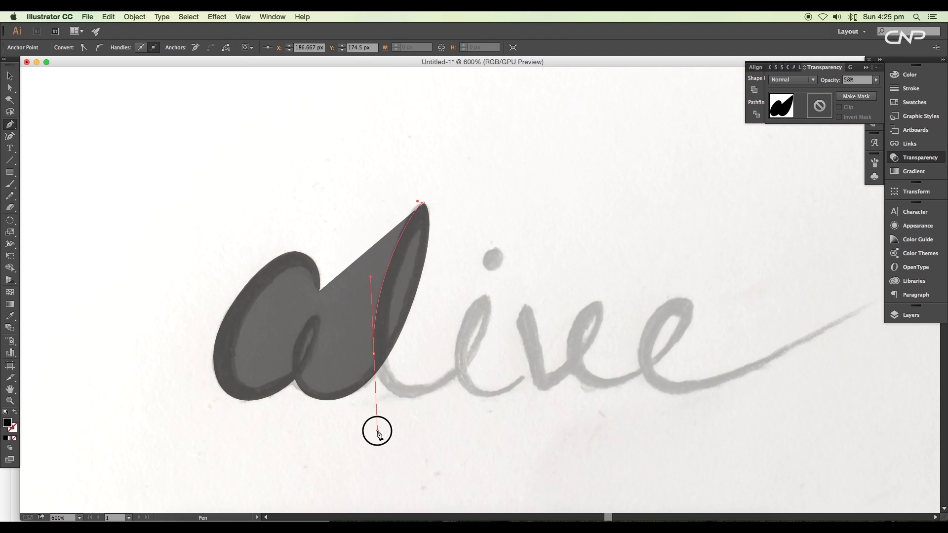
pyautogui.moveTo(377, 432); pyautogui.dragTo(377, 430)
pyautogui.moveTo(453, 379); pyautogui.dragTo(458, 374)
pyautogui.hotkey('ctrl', 'z')
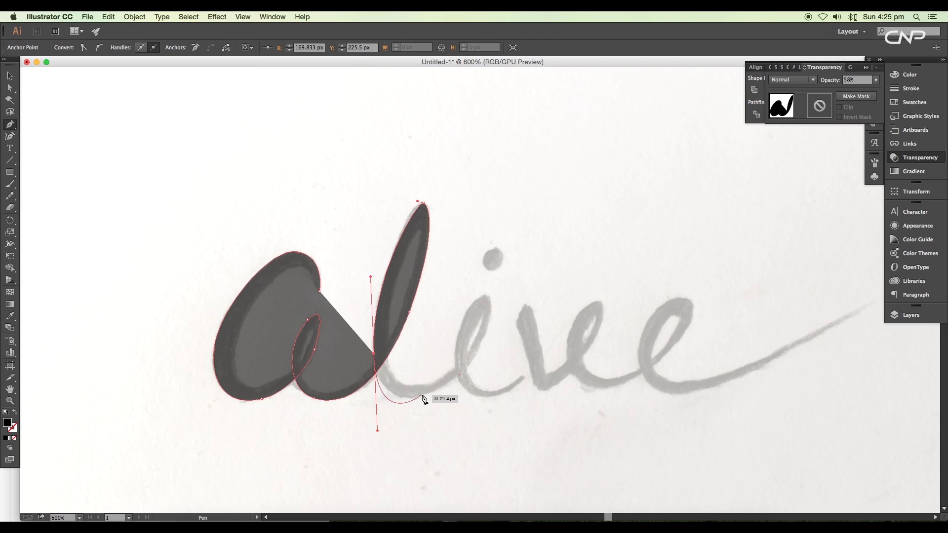
pyautogui.hotkey('ctrl', 'z')
pyautogui.moveTo(362, 370); pyautogui.dragTo(362, 365)
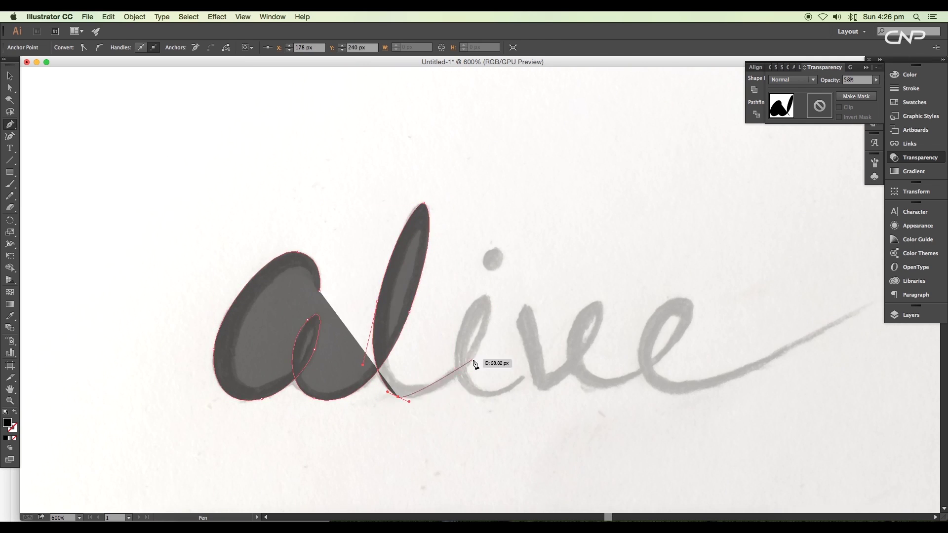
pyautogui.hotkey('ctrl', 'z')
pyautogui.hotkey('ctrl', 'z')
pyautogui.moveTo(402, 396); pyautogui.dragTo(419, 403)
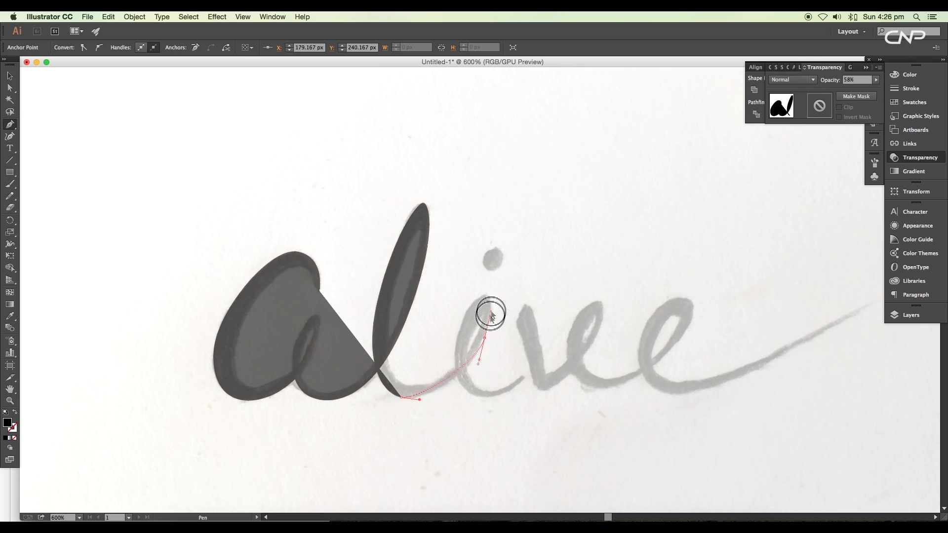
# - Carry the outline around the 'i' and close it at the top of the 'l'
pyautogui.moveTo(501, 297); pyautogui.dragTo(501, 293)
pyautogui.click(474, 301)
pyautogui.moveTo(455, 368); pyautogui.dragTo(460, 402)
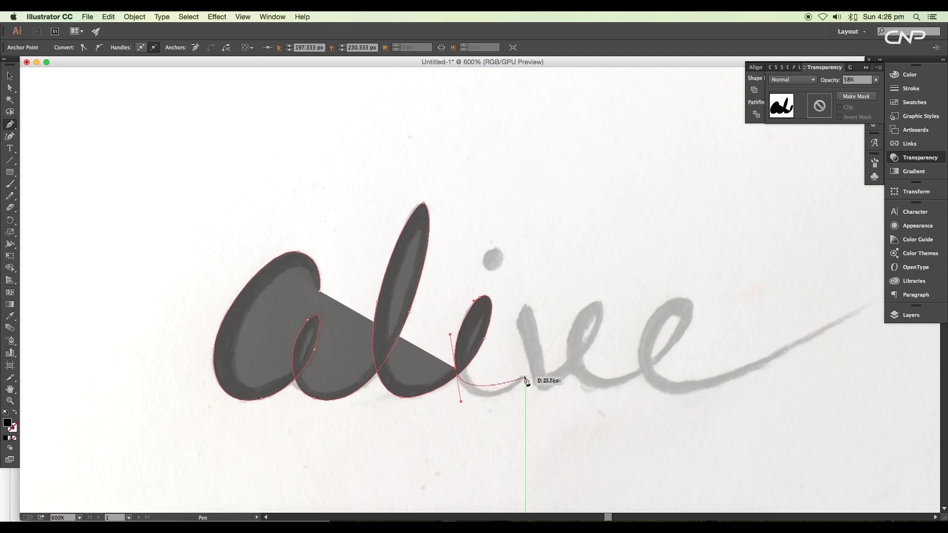
pyautogui.moveTo(550, 344); pyautogui.dragTo(415, 417)
pyautogui.hotkey('ctrl', '+')
pyautogui.hotkey('ctrl', '+')
pyautogui.hotkey('ctrl', '+')
pyautogui.moveTo(366, 400); pyautogui.dragTo(365, 400)
pyautogui.scroll(3, 367, 371)
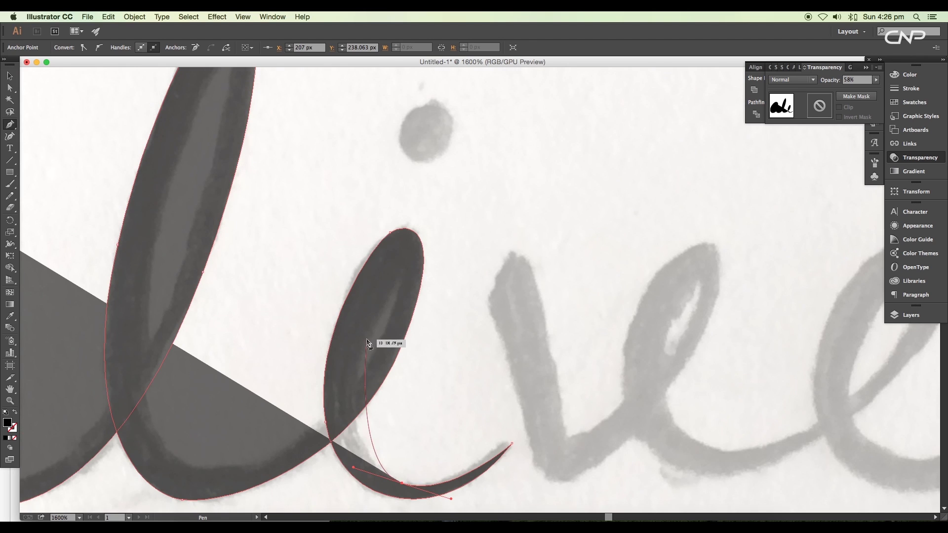
pyautogui.moveTo(389, 296); pyautogui.dragTo(402, 281)
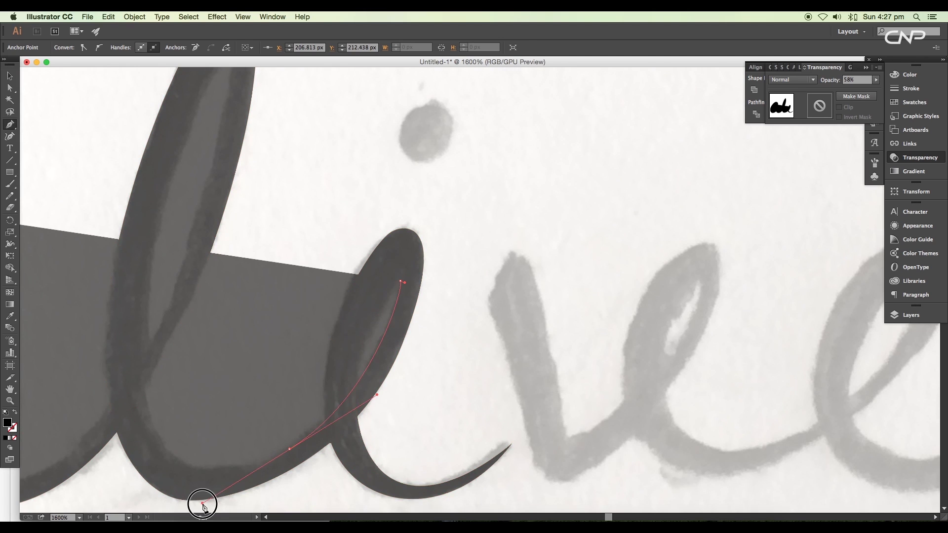
pyautogui.moveTo(207, 495); pyautogui.dragTo(317, 400)
pyautogui.hscroll(-5, 317, 400)
pyautogui.scroll(-2, 306, 363)
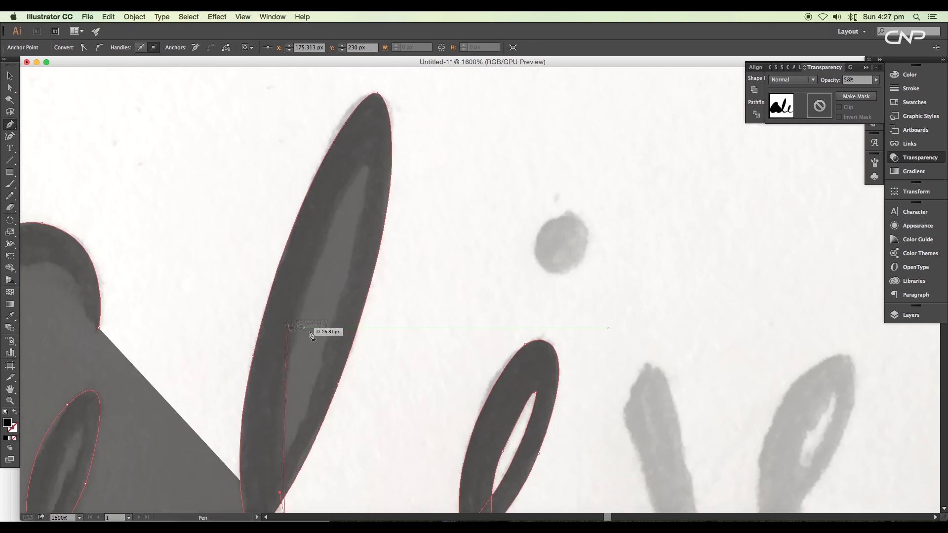
pyautogui.scroll(-2, 338, 144)
pyautogui.moveTo(346, 111); pyautogui.dragTo(305, 260)
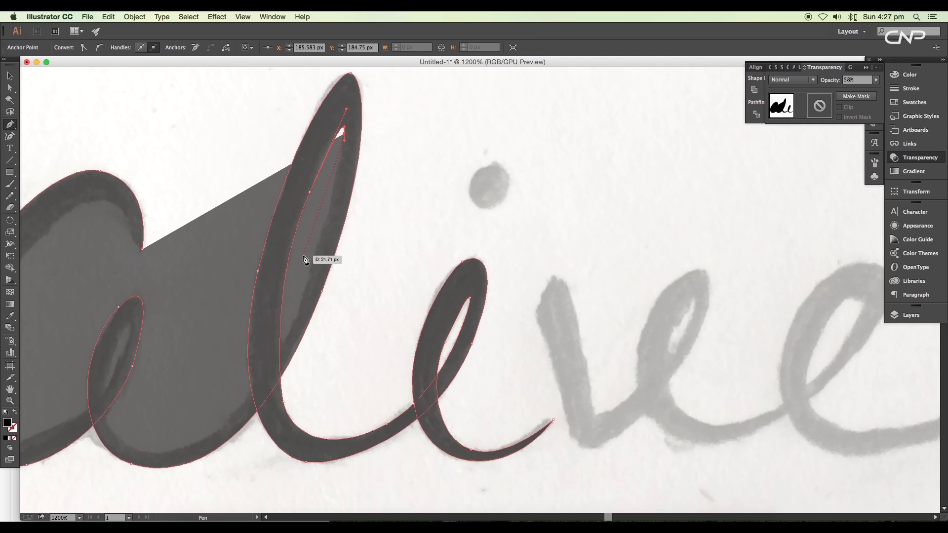
# - Start a second outline tracing the inner stroke and connector of the 'a'
pyautogui.moveTo(250, 423); pyautogui.dragTo(218, 358)
pyautogui.scroll(-4, 217, 358)
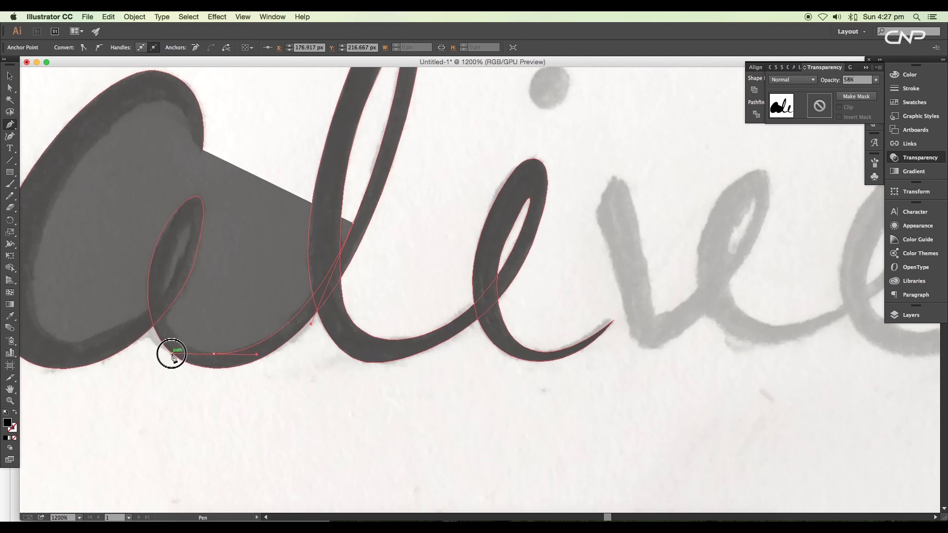
pyautogui.scroll(2, 172, 355)
pyautogui.moveTo(195, 307); pyautogui.dragTo(230, 249)
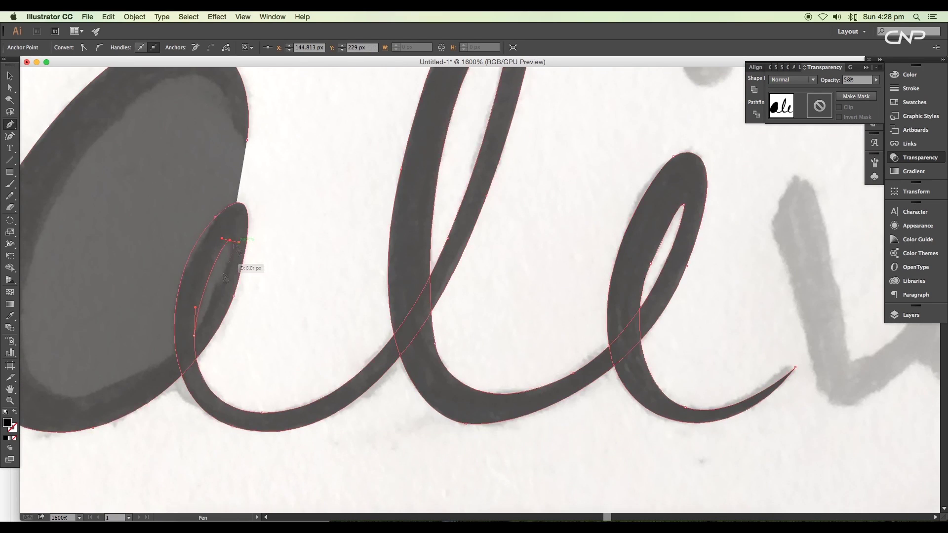
pyautogui.moveTo(156, 377); pyautogui.dragTo(158, 376)
pyautogui.scroll(-2, 267, 377)
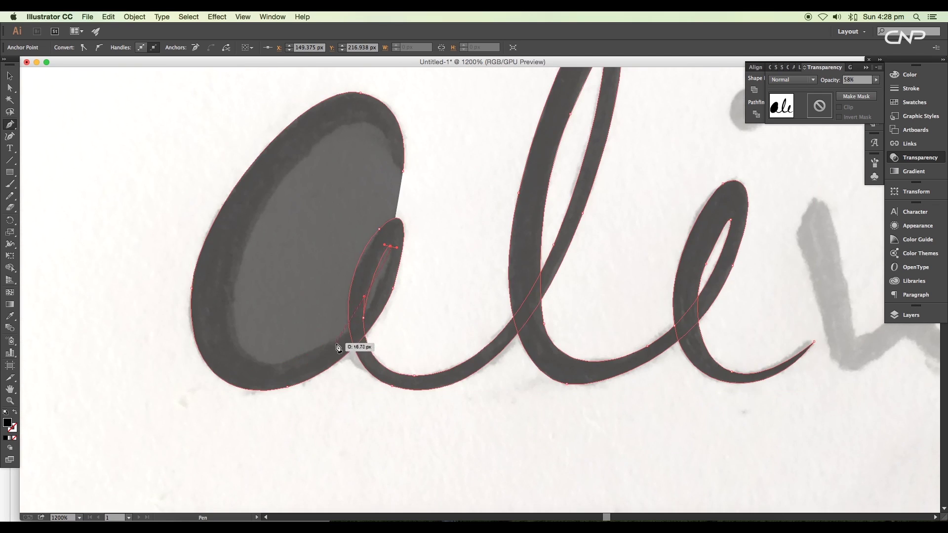
pyautogui.scroll(2, 338, 345)
pyautogui.hscroll(-2, 338, 346)
pyautogui.moveTo(283, 369); pyautogui.dragTo(278, 324)
pyautogui.scroll(2, 278, 325)
pyautogui.hscroll(1, 278, 324)
pyautogui.moveTo(314, 275); pyautogui.dragTo(352, 243)
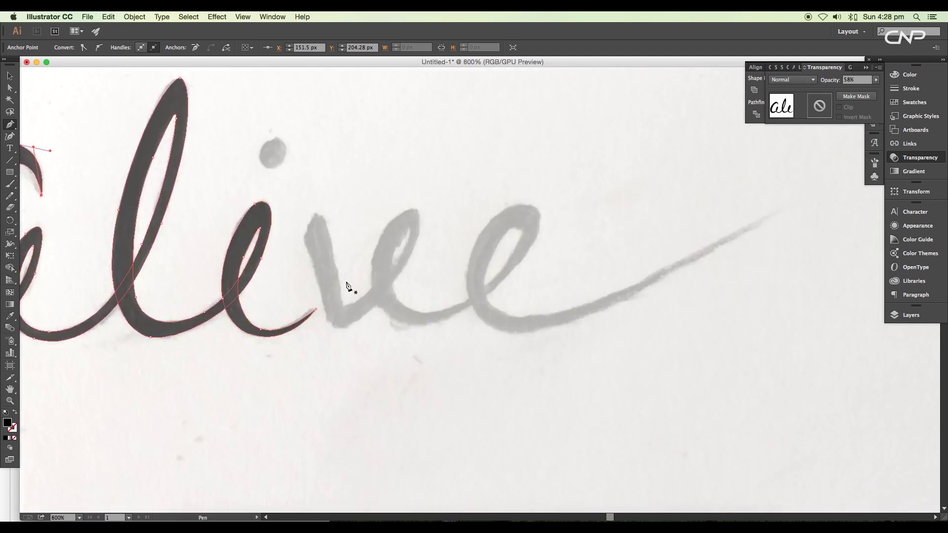
# - Trace around the last 'e' loop after removing a stray segment at the tail tip
pyautogui.click(753, 262)
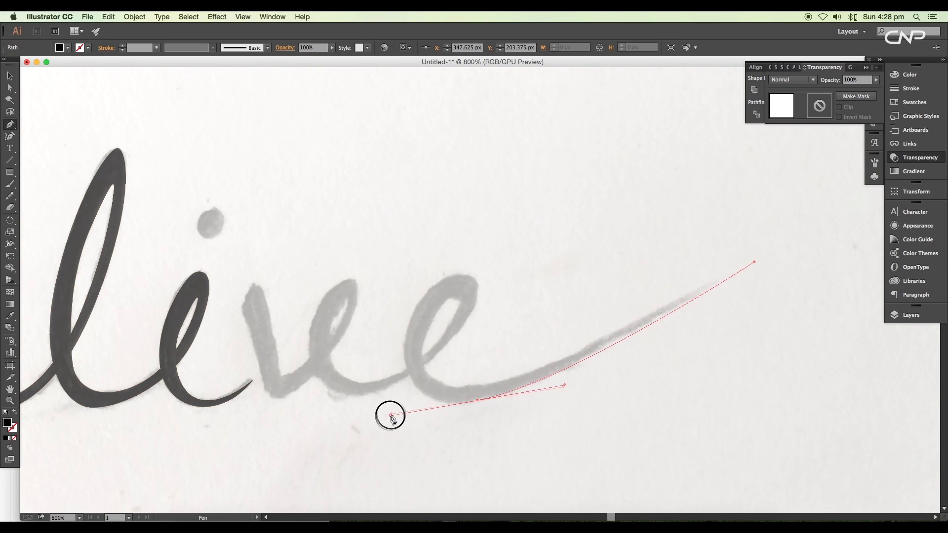
pyautogui.press('cmd+z')
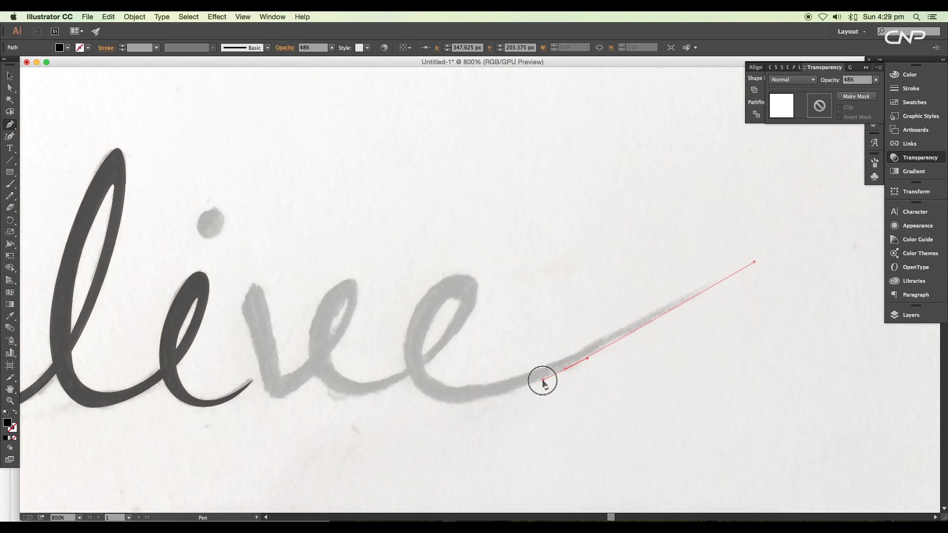
pyautogui.press('cmd+equal')
pyautogui.moveTo(304, 257); pyautogui.dragTo(318, 239)
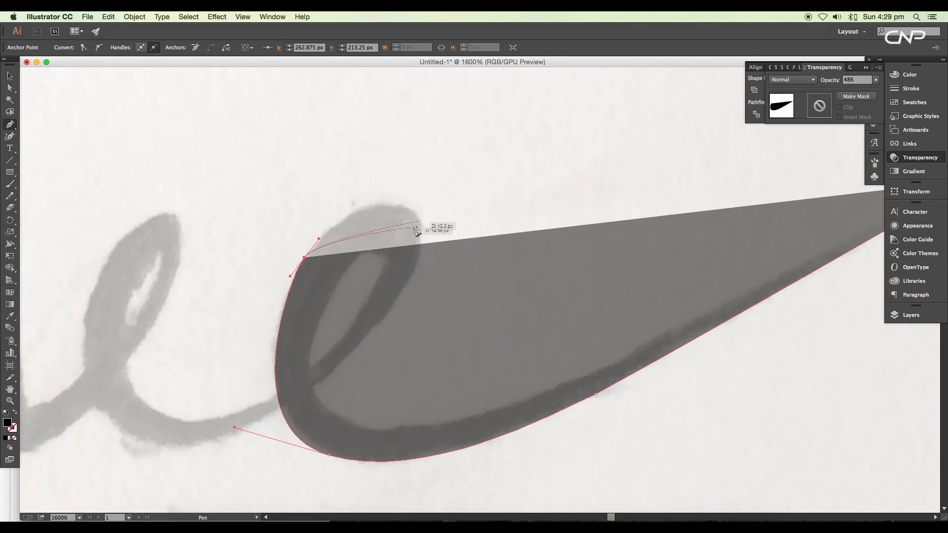
pyautogui.click(406, 207)
pyautogui.click(365, 337)
pyautogui.click(320, 376)
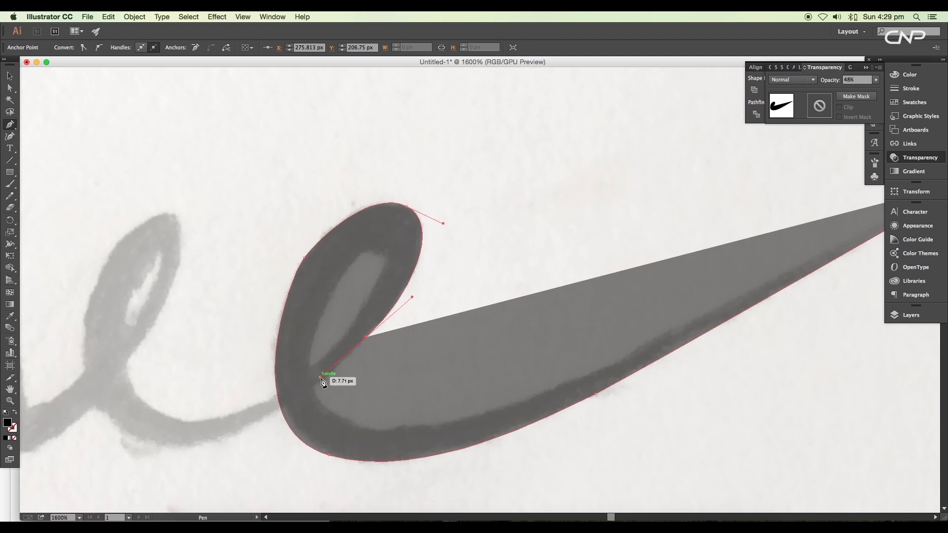
pyautogui.hscroll(-5, 328, 381)
pyautogui.moveTo(262, 387); pyautogui.dragTo(174, 361)
pyautogui.hscroll(-5, 197, 345)
# - Curve the outline around the middle 'e'
pyautogui.click(324, 255)
pyautogui.moveTo(397, 200); pyautogui.dragTo(415, 214)
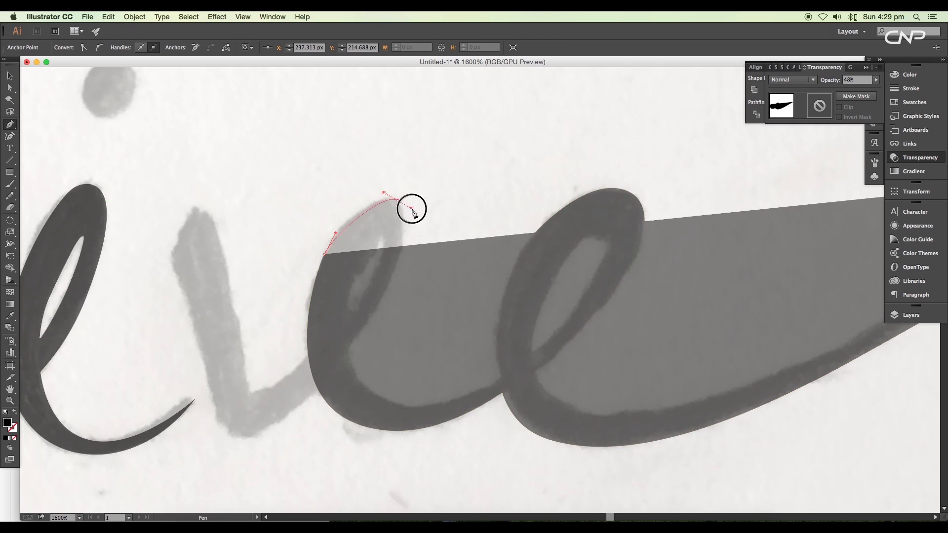
pyautogui.moveTo(358, 337)
pyautogui.mouseDown()
pyautogui.moveTo(321, 378)
pyautogui.moveTo(250, 322)
pyautogui.mouseUp()
pyautogui.hscroll(-3, 297, 418)
pyautogui.scroll(5, 254, 339)
# - Outline the 'v' and first 'e', closing the 've' path at its start
pyautogui.click(285, 290)
pyautogui.scroll(-3, 318, 395)
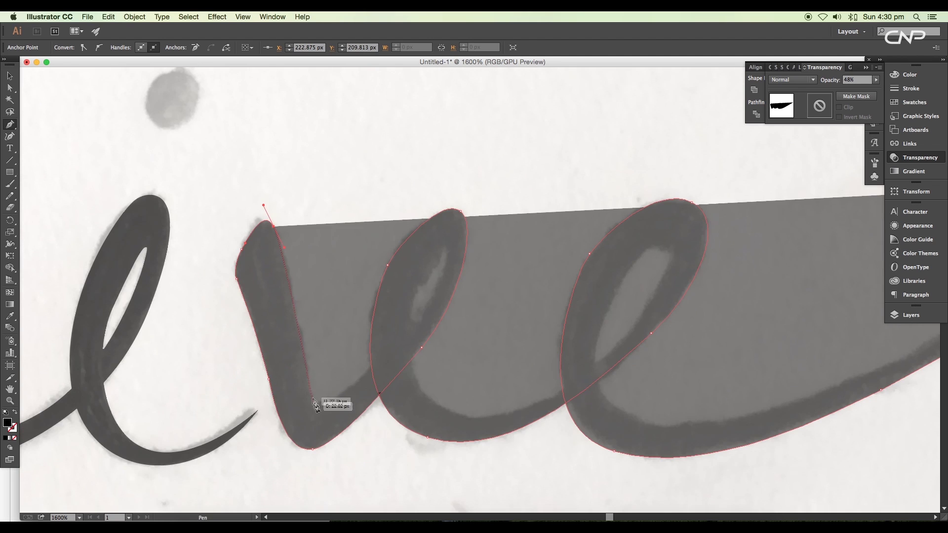
pyautogui.click(311, 406)
pyautogui.scroll(3, 346, 385)
pyautogui.hscroll(4, 346, 385)
pyautogui.click(360, 301)
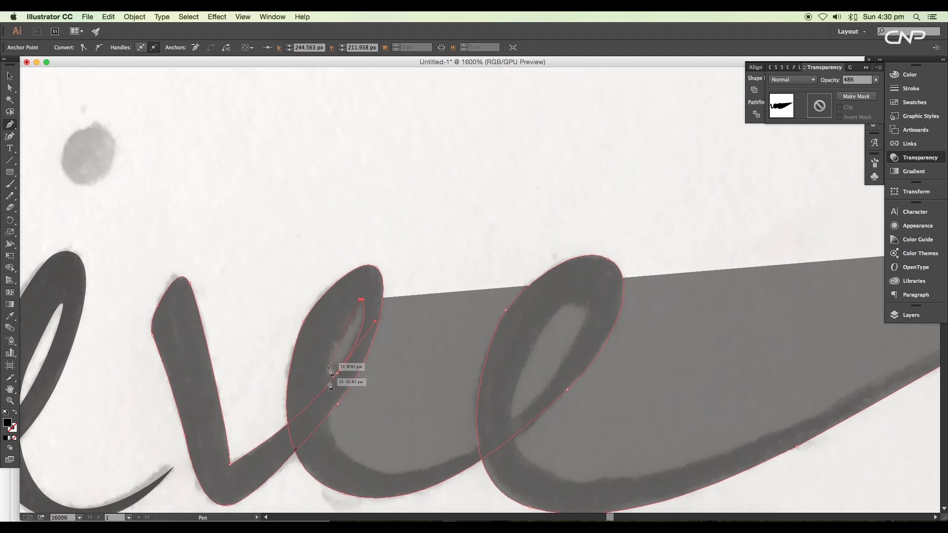
pyautogui.scroll(-3, 345, 385)
pyautogui.moveTo(314, 388); pyautogui.dragTo(347, 454)
pyautogui.hscroll(3, 354, 420)
pyautogui.scroll(2, 355, 420)
pyautogui.hotkey('ctrl', 'z')
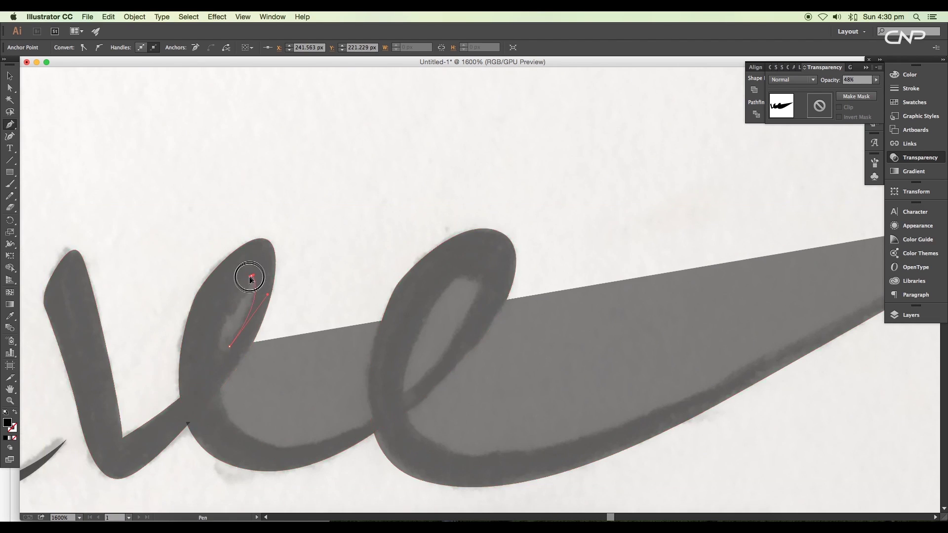
pyautogui.click(213, 372)
pyautogui.scroll(-3, 214, 373)
pyautogui.hscroll(2, 213, 373)
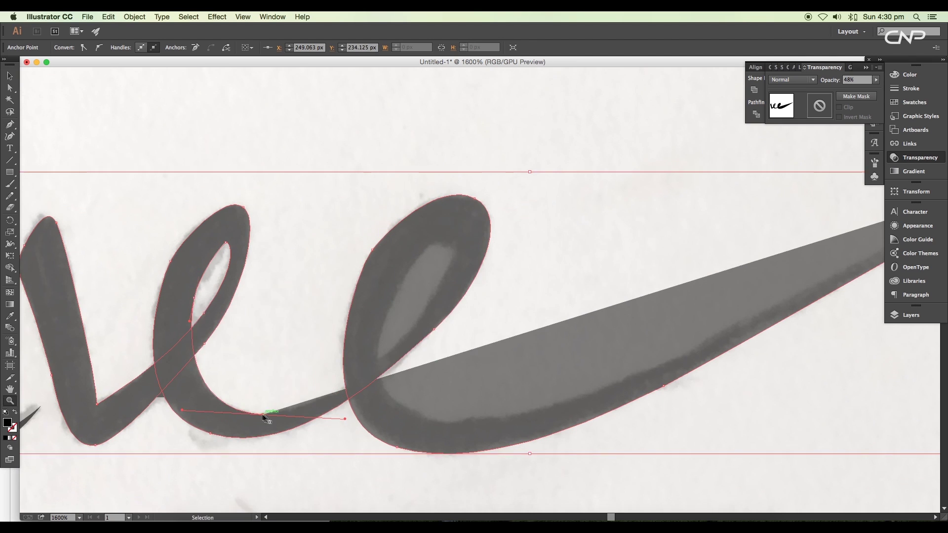
# - Trace the lower 'e' stroke and the tail swoosh out to its tip
pyautogui.click(195, 388)
pyautogui.click(328, 408)
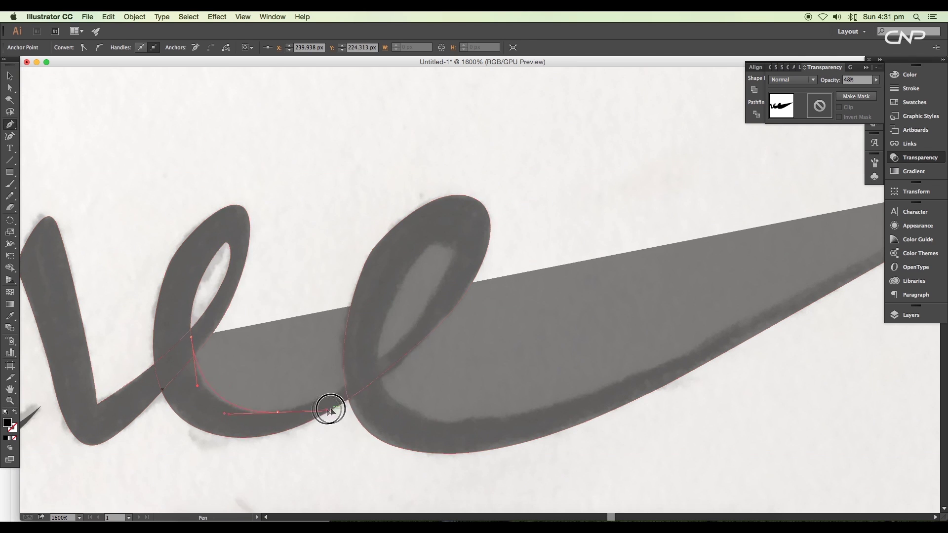
pyautogui.hscroll(3, 303, 338)
pyautogui.click(249, 396)
pyautogui.click(275, 358)
pyautogui.click(302, 322)
pyautogui.click(387, 406)
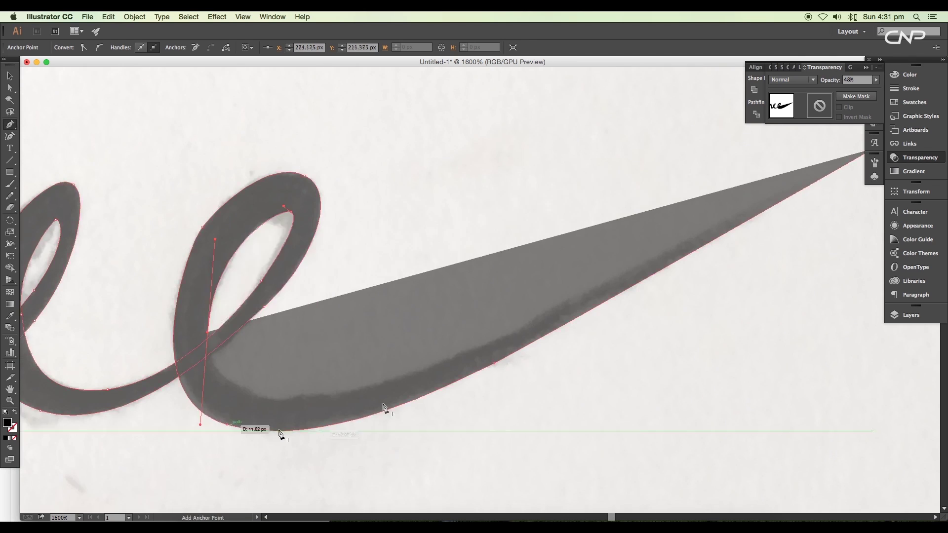
pyautogui.hscroll(3, 349, 391)
pyautogui.click(348, 391)
pyautogui.hscroll(3, 348, 391)
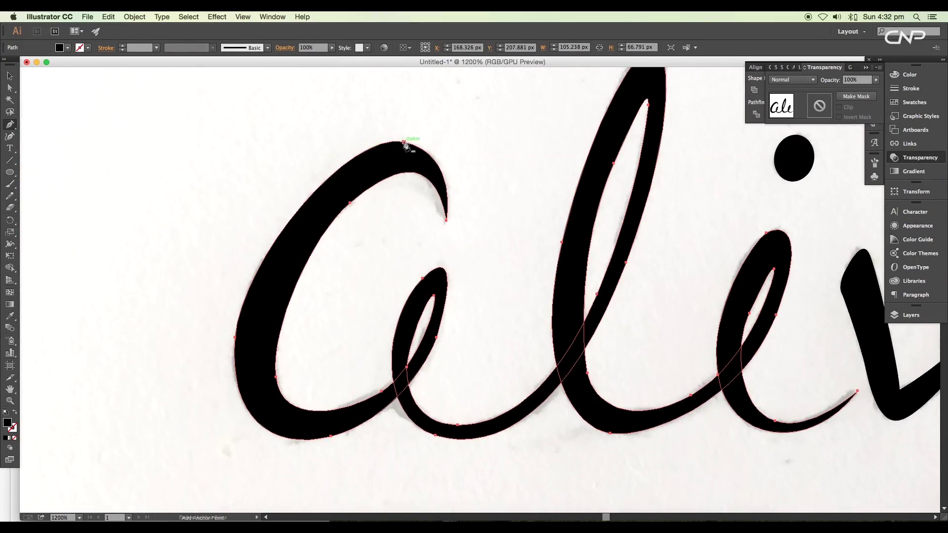
# - Drag anchor handles to reshape the left side and top curve of the 'a'
pyautogui.moveTo(208, 444); pyautogui.dragTo(191, 461)
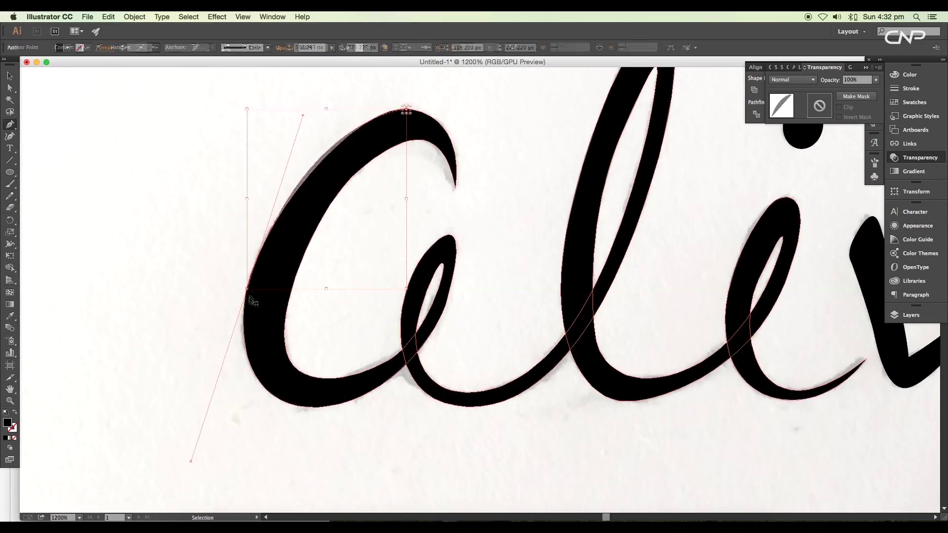
pyautogui.moveTo(252, 300); pyautogui.dragTo(210, 390)
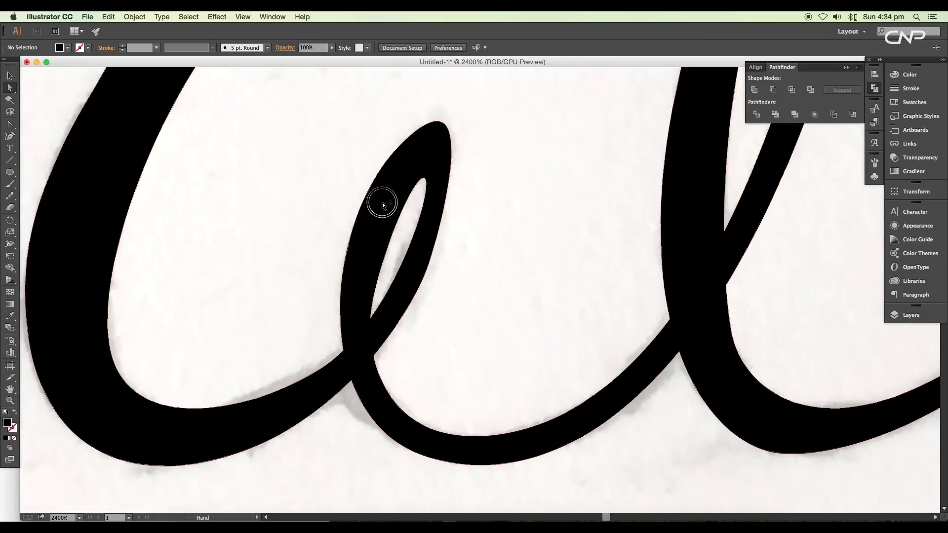
# - Add a point on the inner 'e' loop and pull anchor handles to smooth the e curves
pyautogui.click(400, 332)
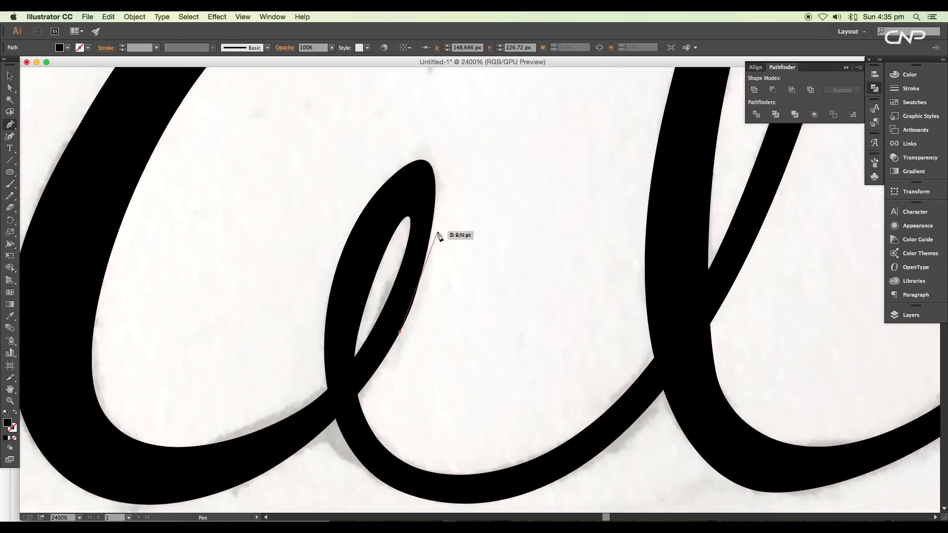
pyautogui.moveTo(425, 161); pyautogui.dragTo(415, 158)
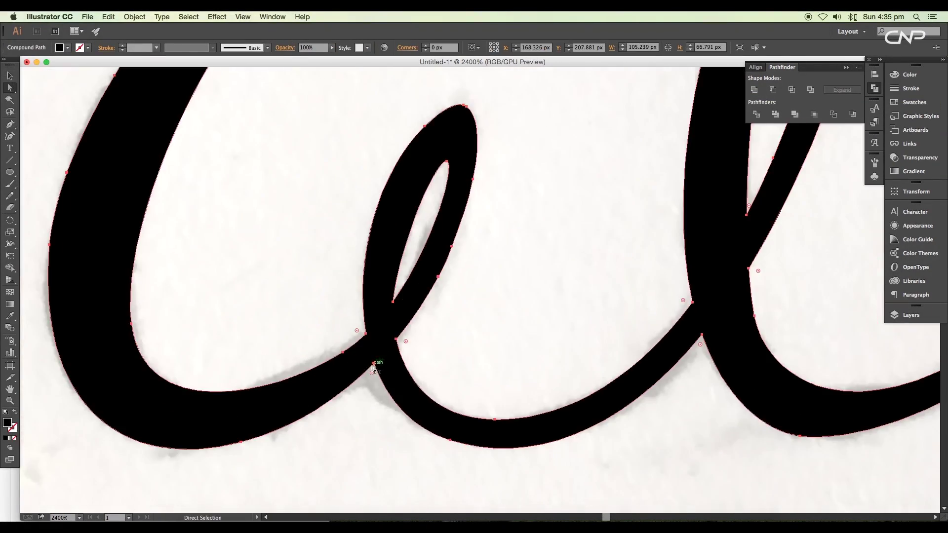
pyautogui.click(494, 418)
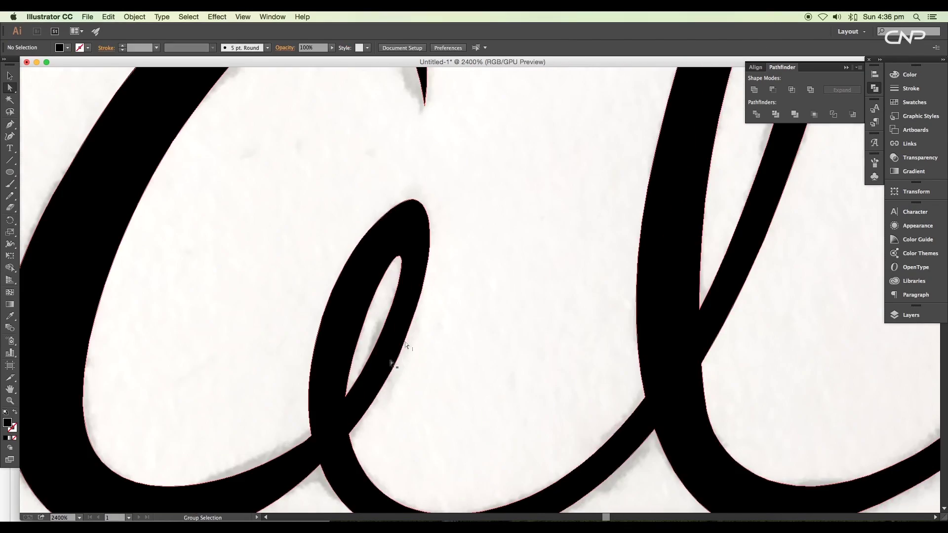
pyautogui.click(385, 350)
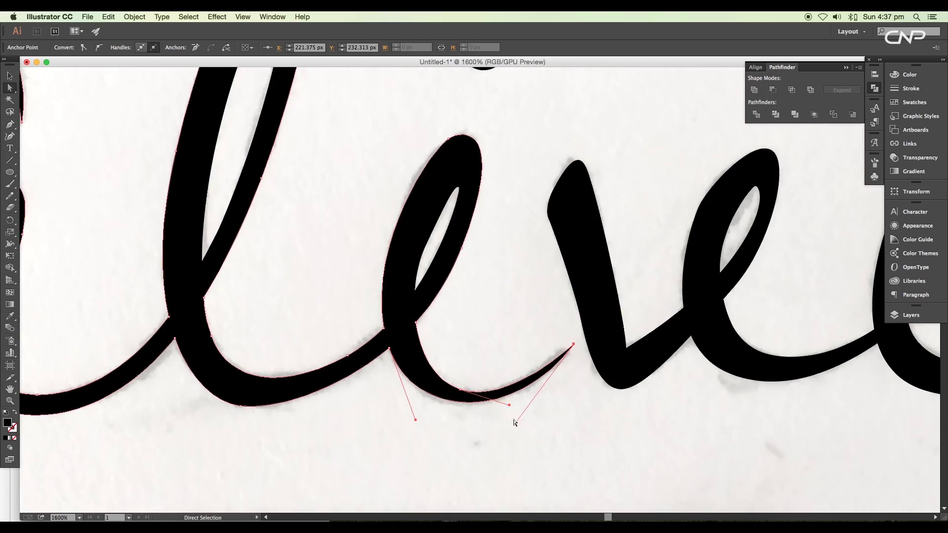
pyautogui.moveTo(514, 423); pyautogui.dragTo(508, 432)
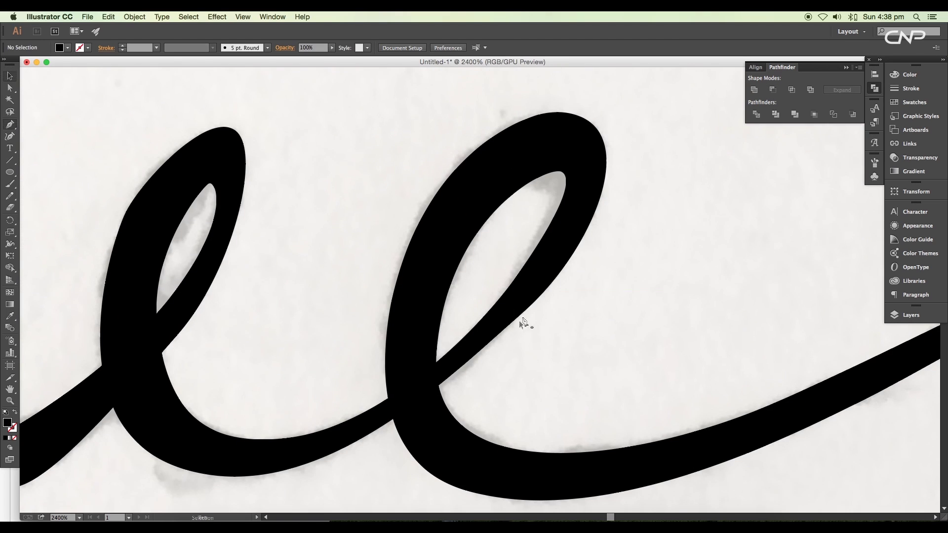
# - Draw a closed filler shape beside the second 'e' to patch the gap
pyautogui.click(569, 260)
pyautogui.moveTo(340, 449); pyautogui.dragTo(242, 482)
pyautogui.click(439, 385)
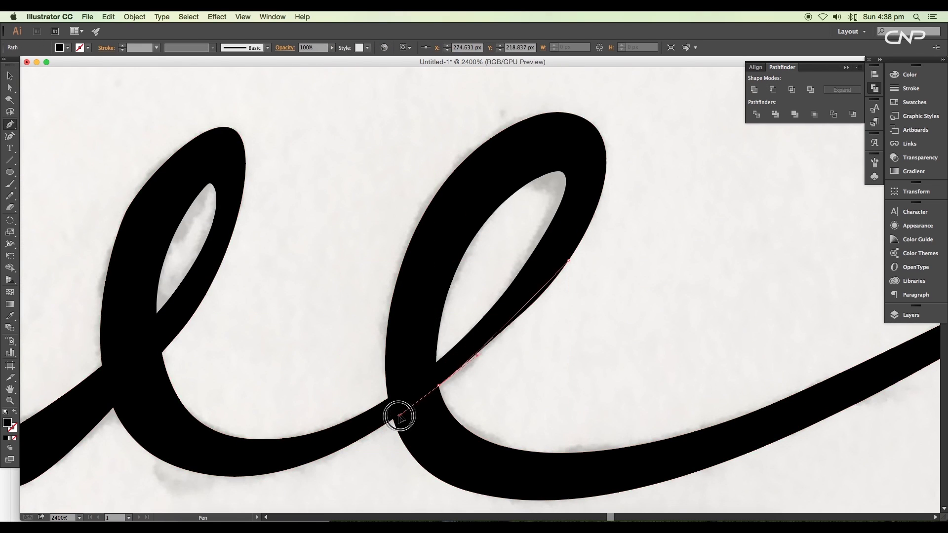
pyautogui.scroll(1, 435, 390)
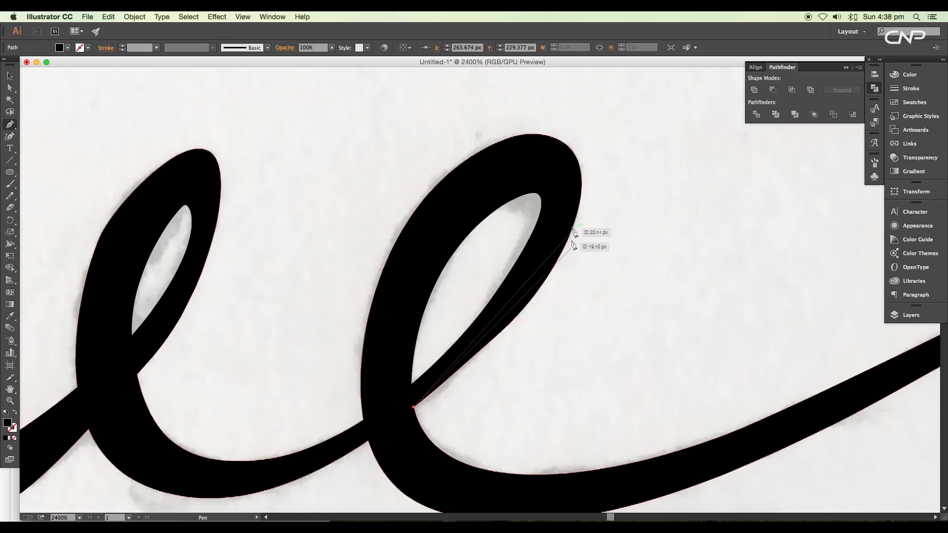
pyautogui.moveTo(577, 213); pyautogui.dragTo(599, 138)
pyautogui.click(660, 310)
pyautogui.click(564, 389)
pyautogui.click(413, 407)
pyautogui.press('super+0')
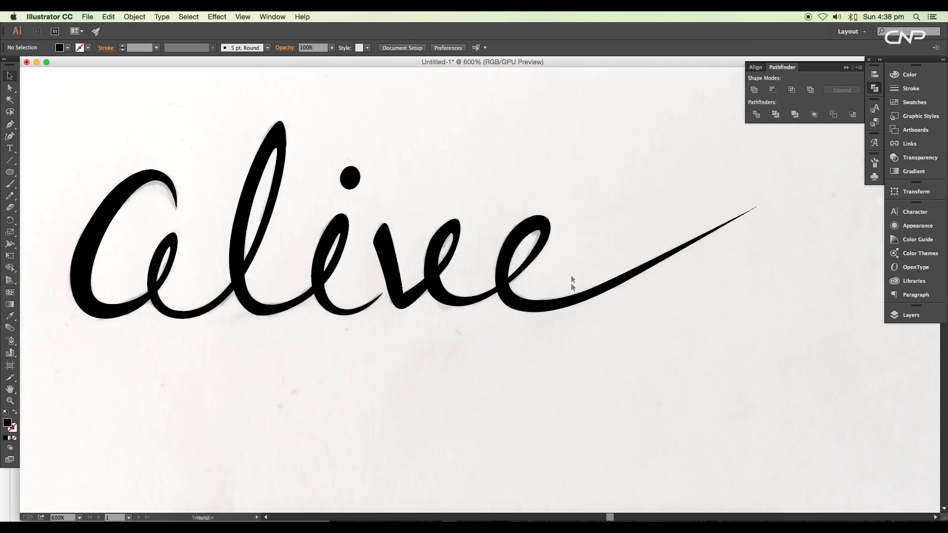
pyautogui.click(10, 77)
# - Reshape the tail curve and move the corner anchor to smooth where it joins
pyautogui.scroll(3, 697, 275)
pyautogui.scroll(2, 528, 324)
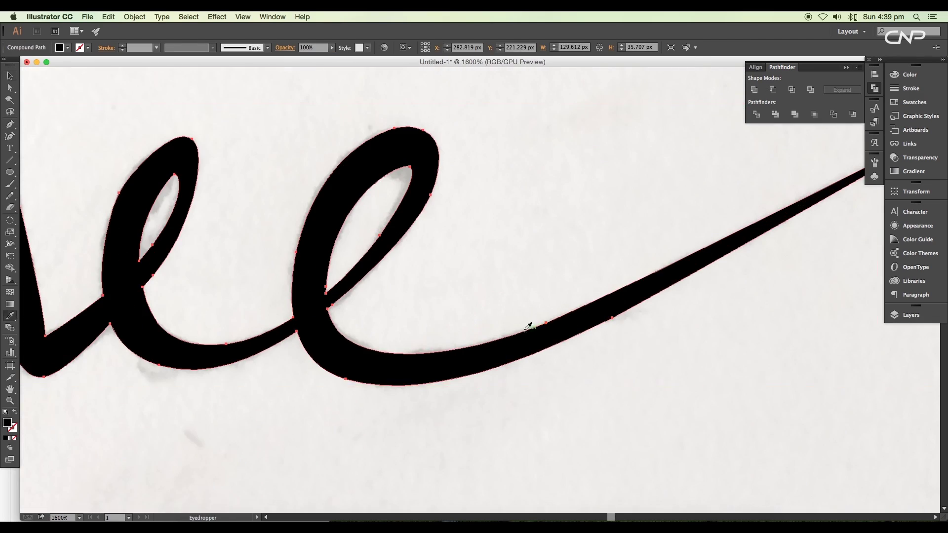
pyautogui.click(541, 323)
pyautogui.moveTo(542, 323); pyautogui.dragTo(543, 321)
pyautogui.click(327, 310)
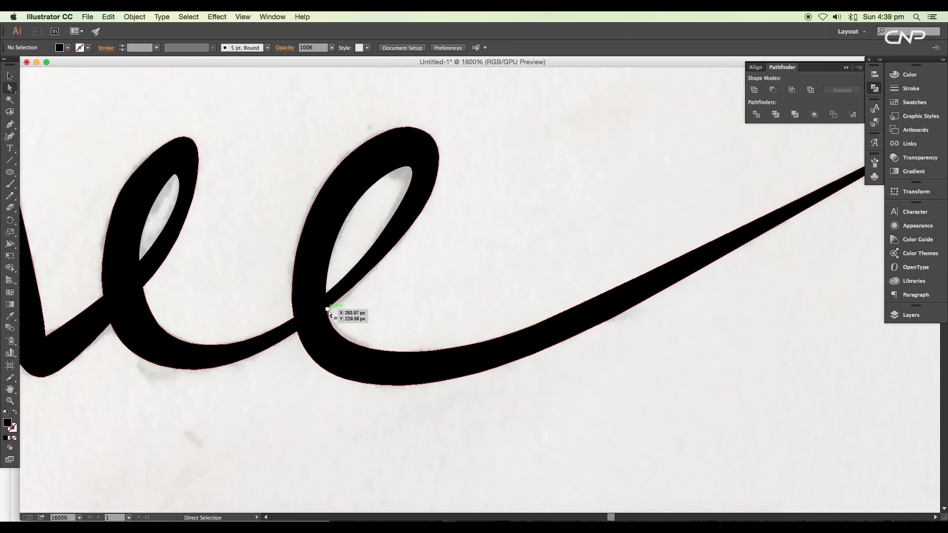
pyautogui.scroll(3, 328, 296)
pyautogui.moveTo(298, 266); pyautogui.dragTo(300, 266)
pyautogui.scroll(-10, 298, 266)
pyautogui.click(505, 368)
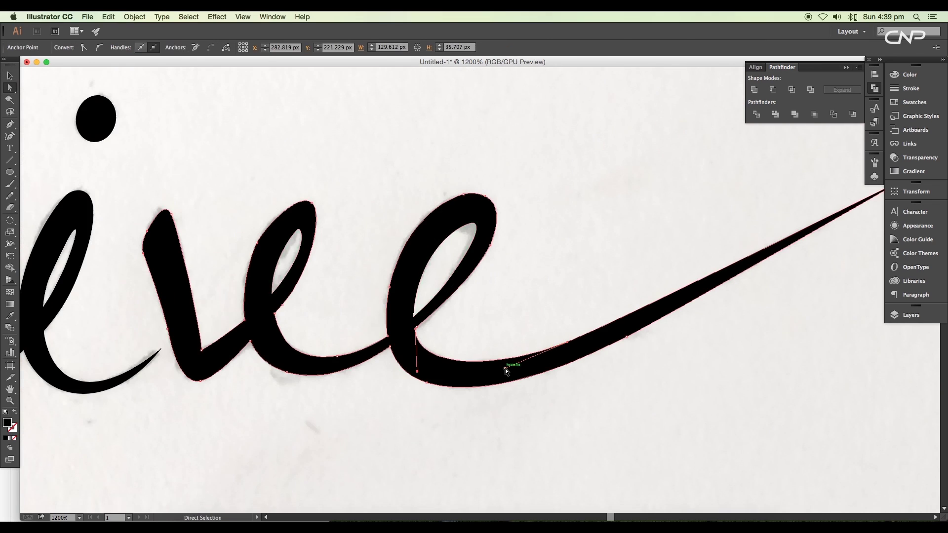
# - Draw a curved path along the 'e' loop up to the loop top
pyautogui.scroll(2, 542, 329)
pyautogui.scroll(3, 634, 237)
pyautogui.scroll(2, 634, 237)
pyautogui.scroll(-5, 505, 318)
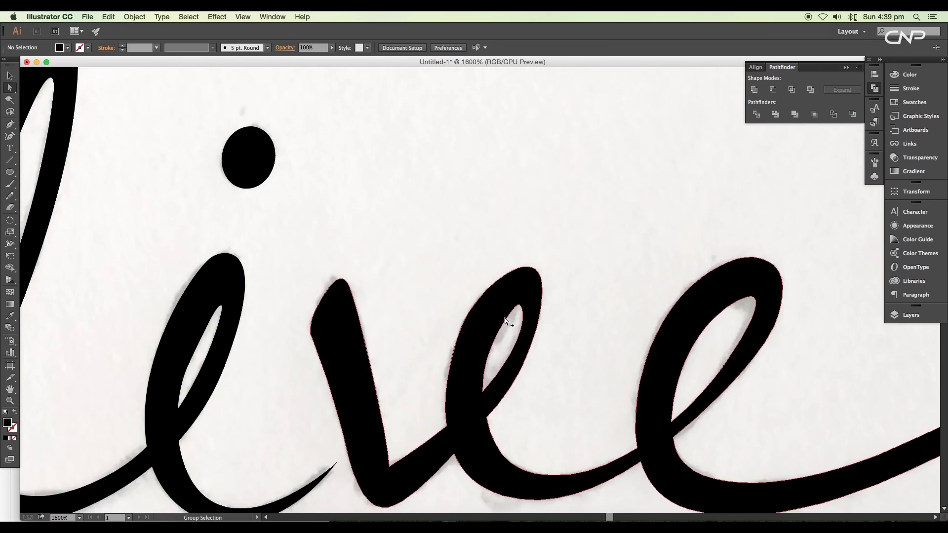
pyautogui.press('p')
pyautogui.scroll(5, 535, 278)
pyautogui.click(536, 236)
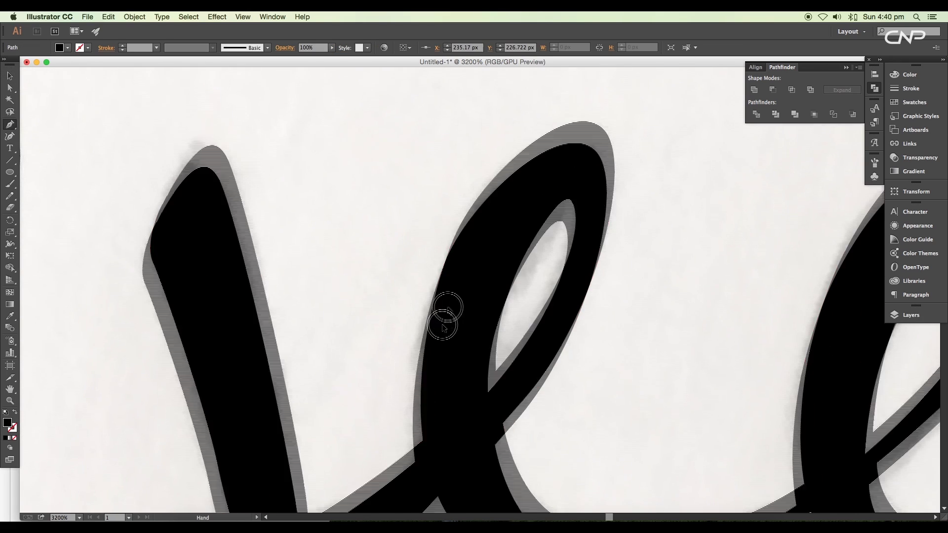
pyautogui.moveTo(449, 251); pyautogui.dragTo(488, 187)
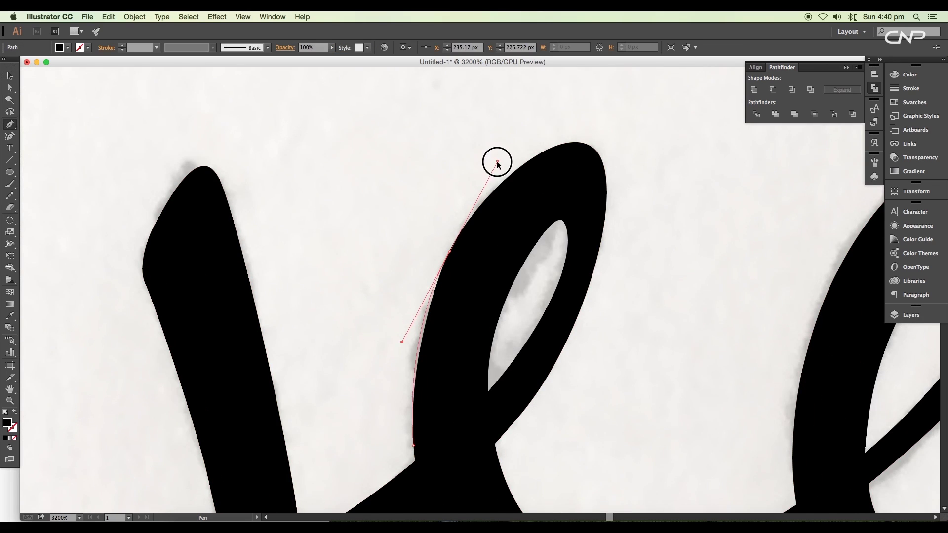
pyautogui.click(590, 148)
pyautogui.press('v')
pyautogui.click(363, 298)
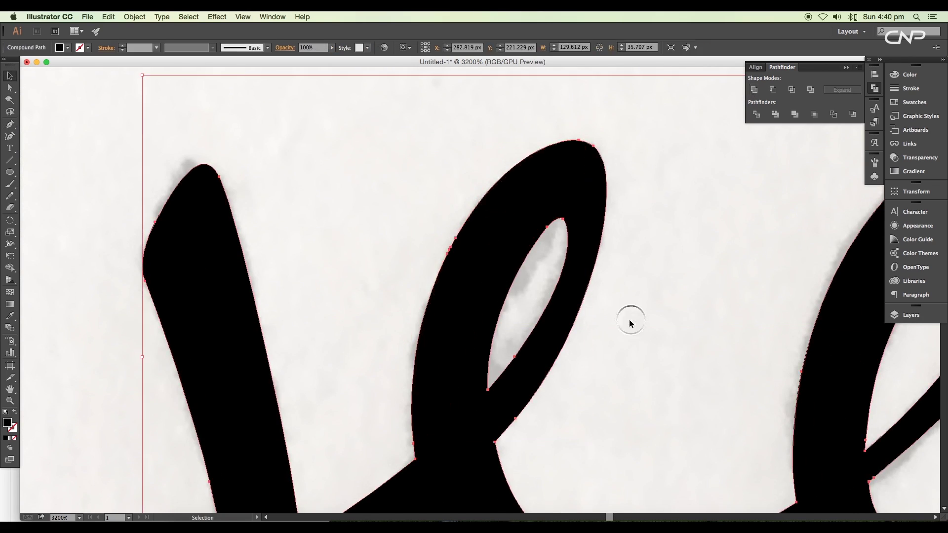
# - Select individual anchors on the 'v', 'e' and 'a' with Direct Selection
pyautogui.scroll(-5, 519, 396)
pyautogui.scroll(5, 519, 396)
pyautogui.click(390, 316)
pyautogui.press('a')
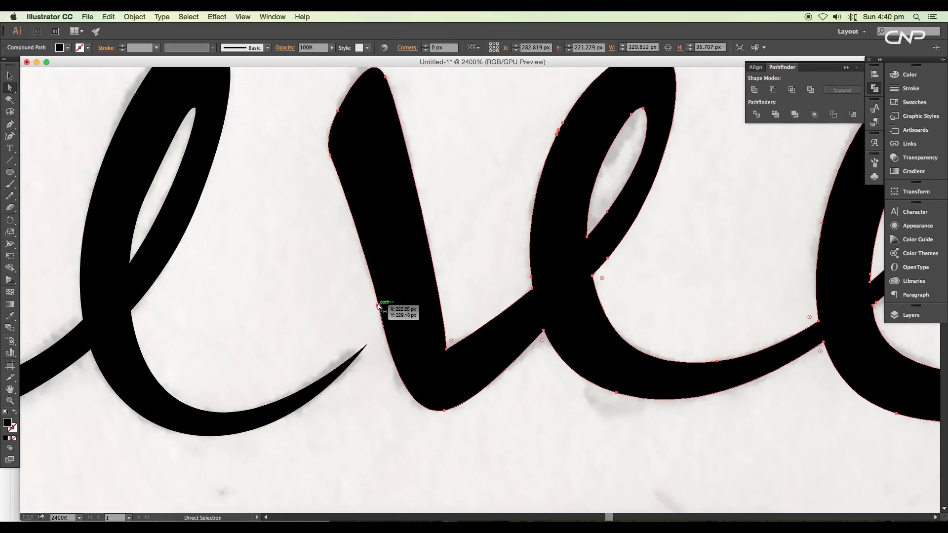
pyautogui.click(388, 363)
pyautogui.scroll(-3, 459, 316)
pyautogui.scroll(2, 453, 217)
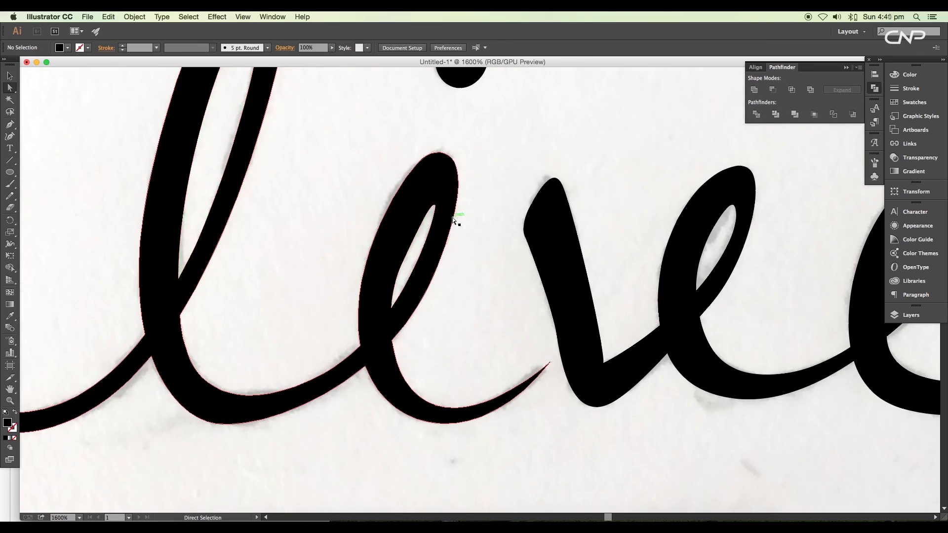
pyautogui.click(438, 266)
pyautogui.scroll(-3, 429, 264)
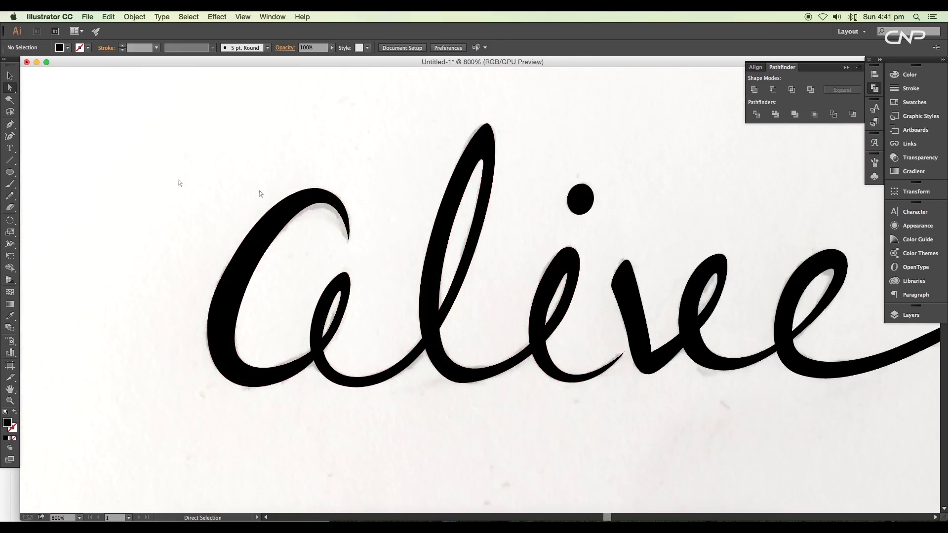
pyautogui.scroll(2, 346, 158)
pyautogui.click(310, 174)
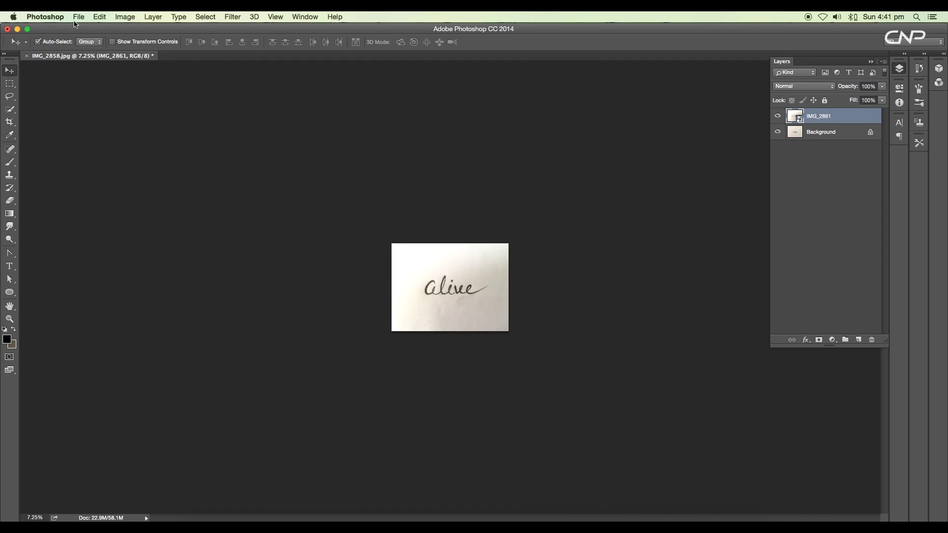
# - Create a new document, convert the Background to a normal layer and fill it black
pyautogui.click(78, 18)
pyautogui.click(87, 28)
pyautogui.click(514, 230)
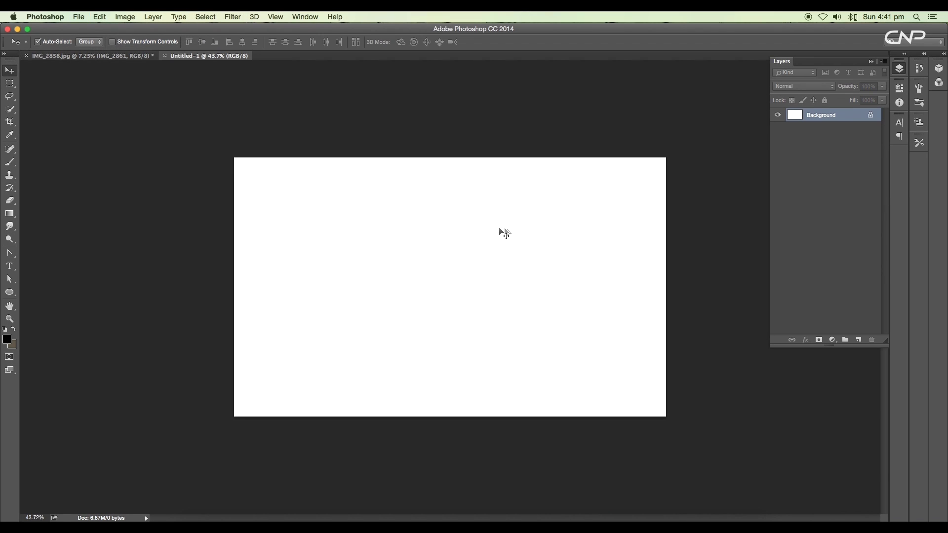
pyautogui.doubleClick(836, 119)
pyautogui.click(560, 227)
pyautogui.hotkey('alt', 'BackSpace')
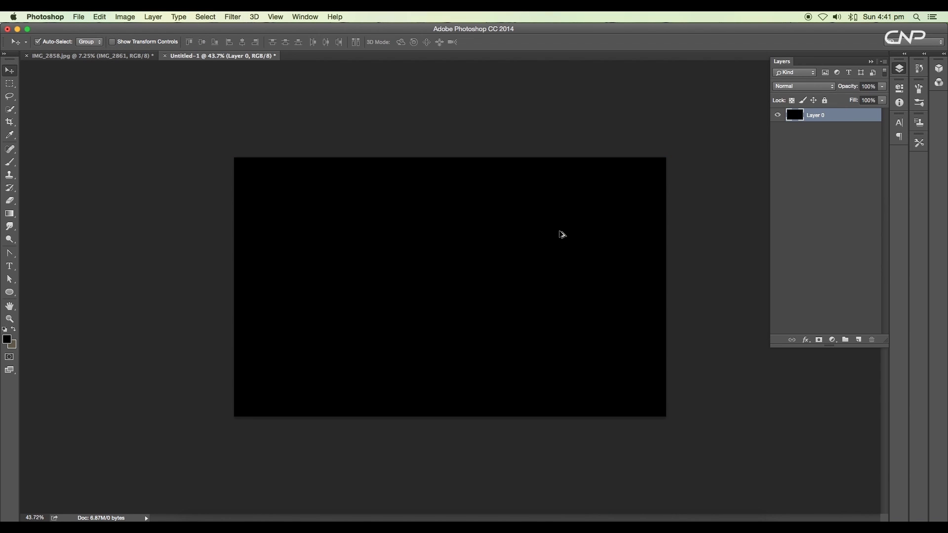
# - Drag the 'alive' artwork from Illustrator onto the black canvas and confirm placement
pyautogui.click(548, 520)
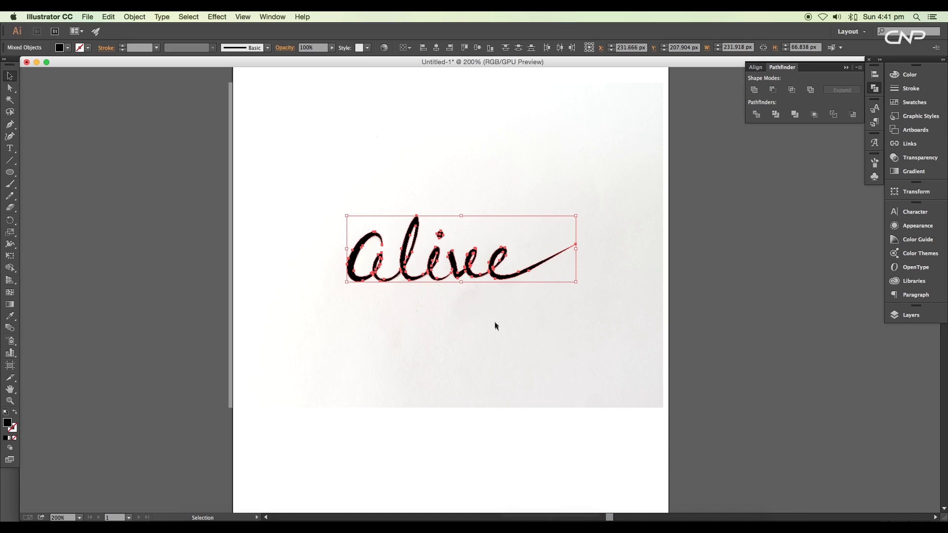
pyautogui.moveTo(503, 282); pyautogui.dragTo(573, 520)
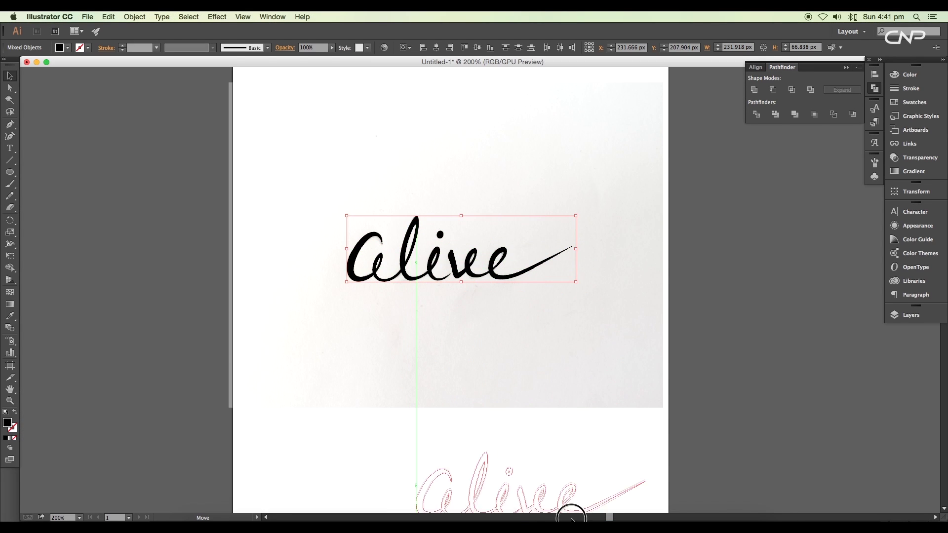
pyautogui.moveTo(583, 519); pyautogui.dragTo(404, 192)
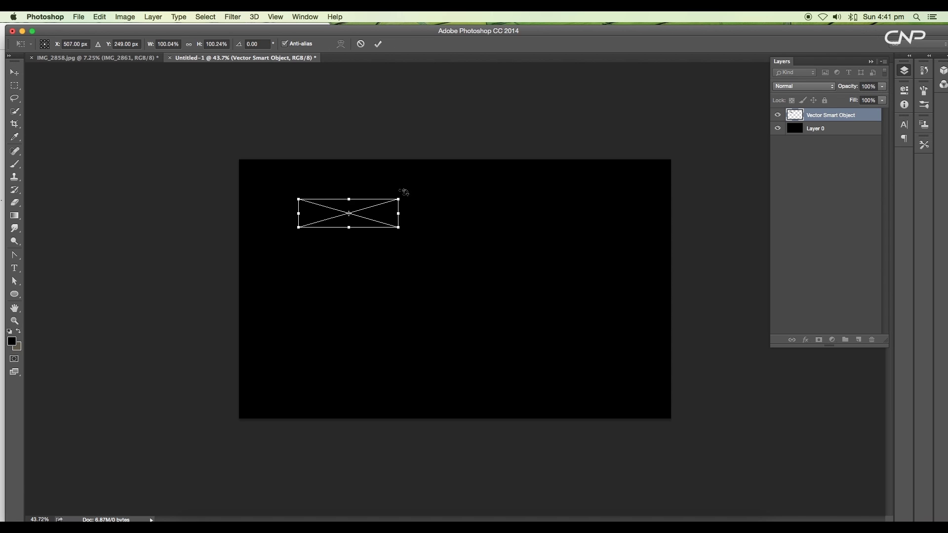
pyautogui.press('Return')
# - Give the 'alive' layer a white Color Overlay, then duplicate the layer
pyautogui.doubleClick(865, 121)
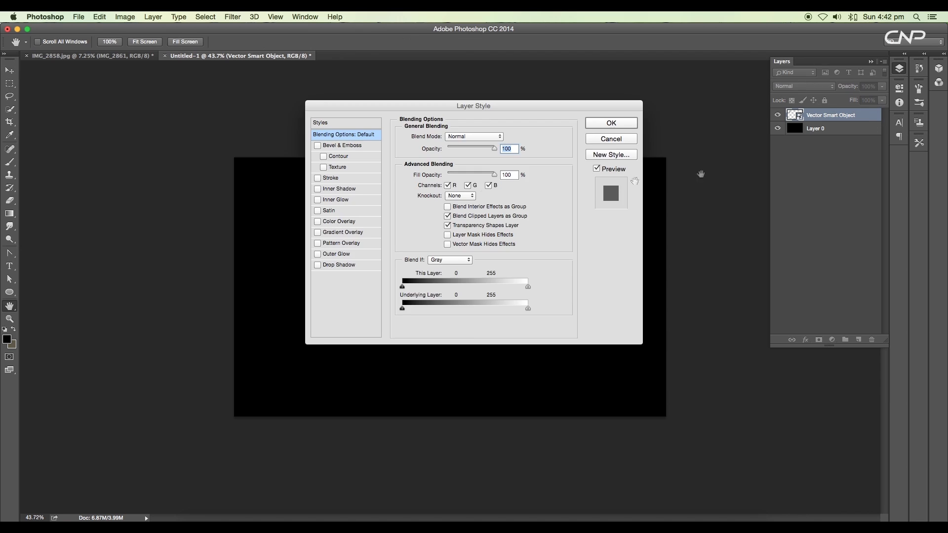
pyautogui.click(349, 218)
pyautogui.moveTo(486, 105); pyautogui.dragTo(793, 114)
pyautogui.click(816, 146)
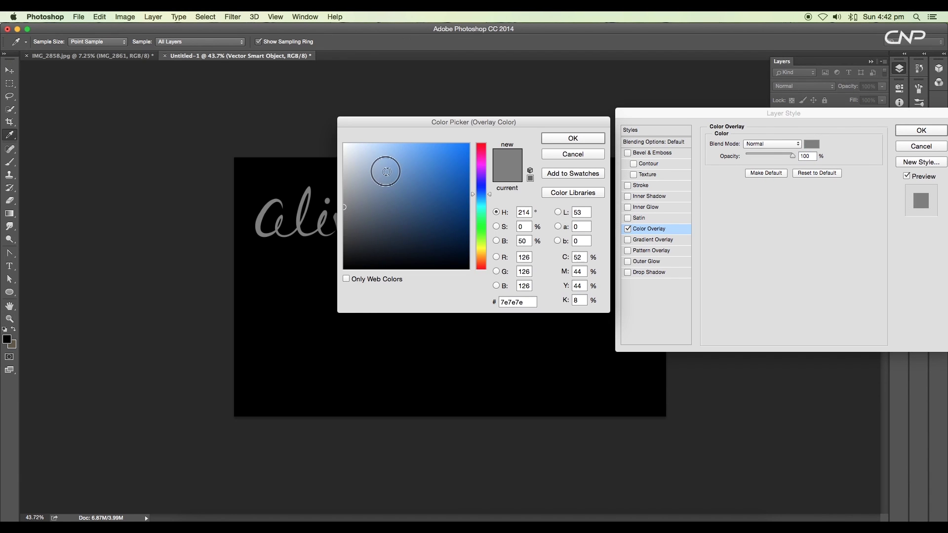
pyautogui.click(573, 140)
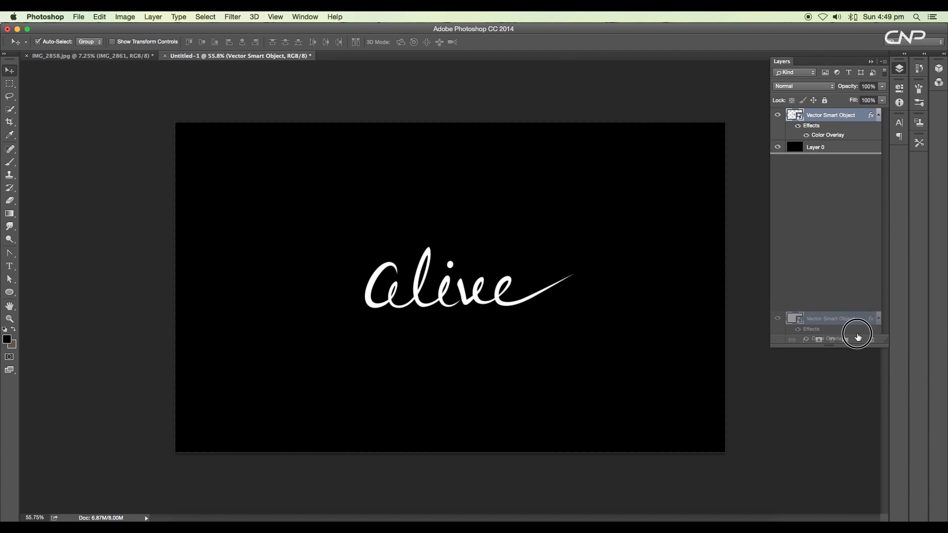
pyautogui.moveTo(858, 243); pyautogui.dragTo(858, 340)
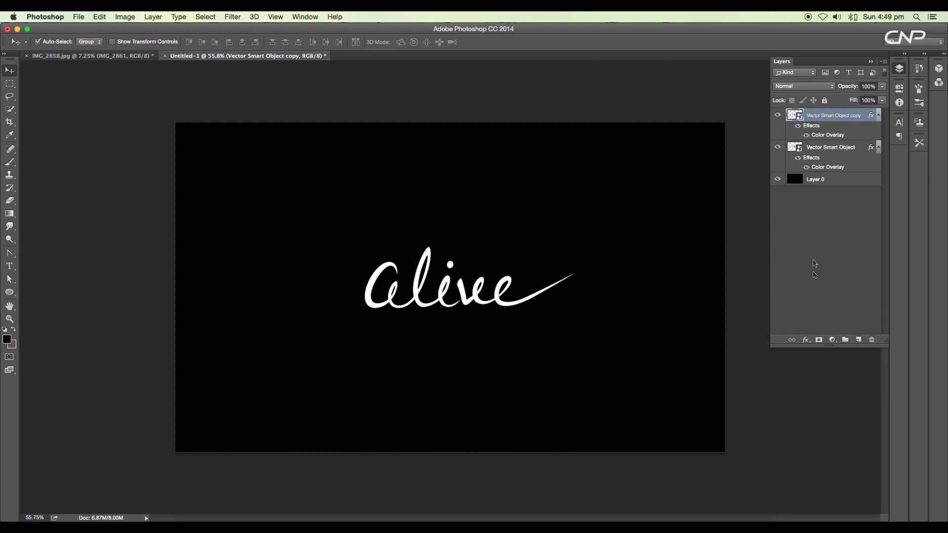
pyautogui.doubleClick(825, 137)
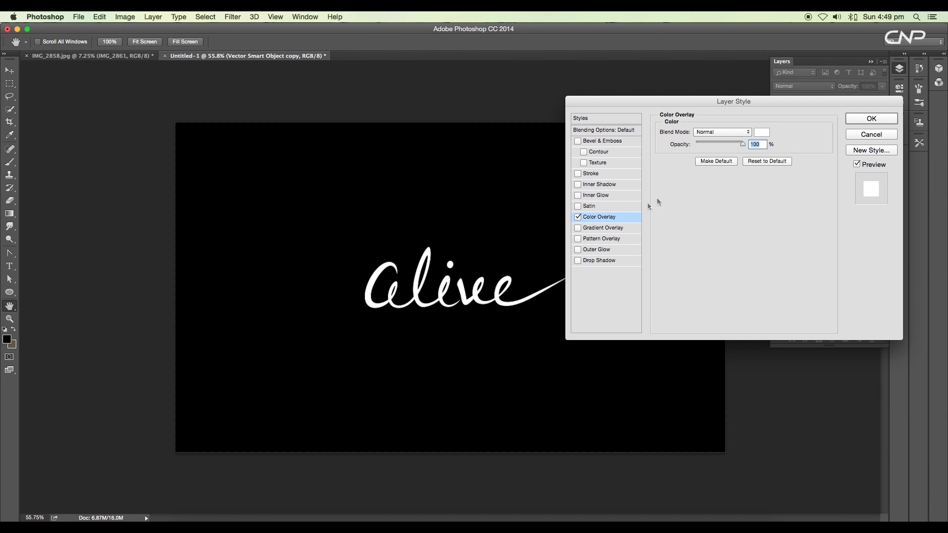
# - Change the duplicate's Color Overlay to red
pyautogui.click(762, 132)
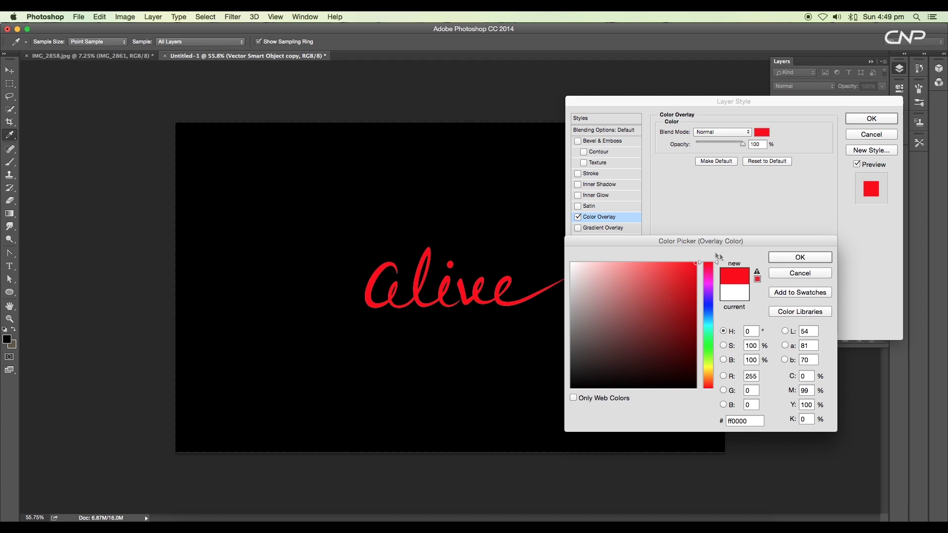
pyautogui.click(785, 257)
pyautogui.press('Return')
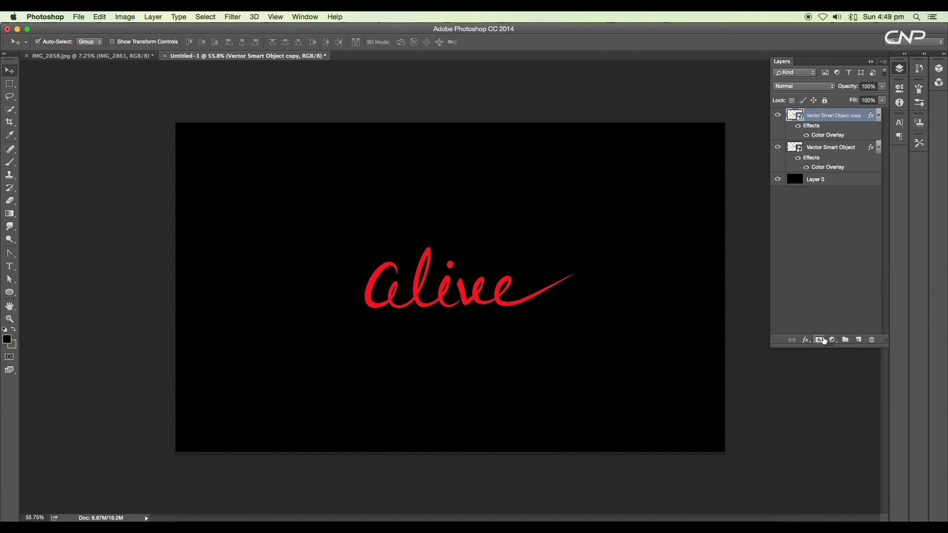
# - Choose a different brush for painting black over 'ali' on the mask
pyautogui.rightClick(388, 303)
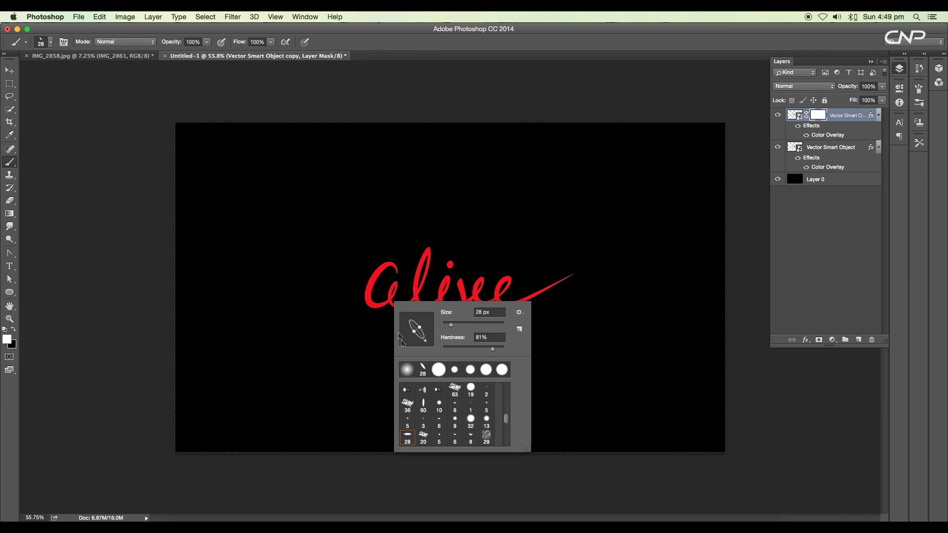
pyautogui.click(438, 370)
pyautogui.click(374, 299)
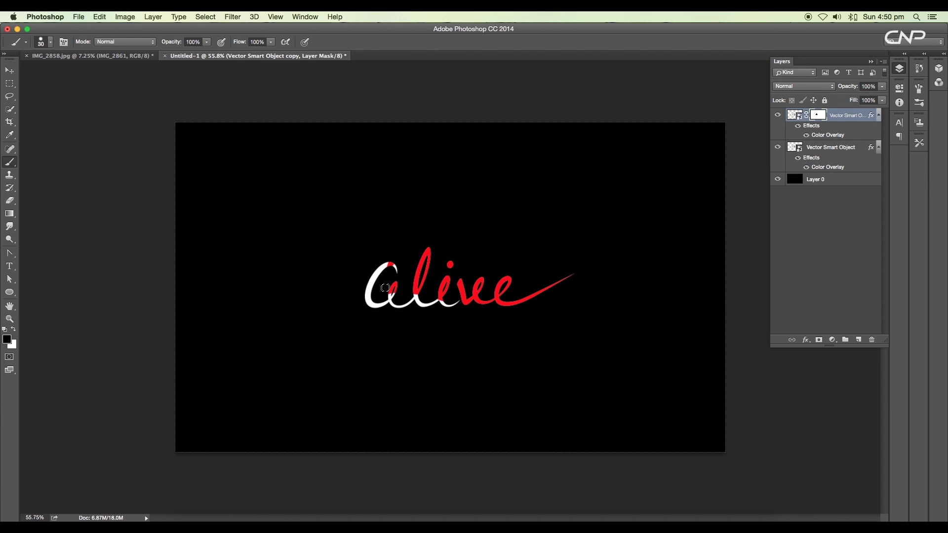
pyautogui.scroll(-3, 462, 318)
# - Change the top layer's overlay colour from red to yellow (ffc600)
pyautogui.press('v')
pyautogui.scroll(3, 477, 305)
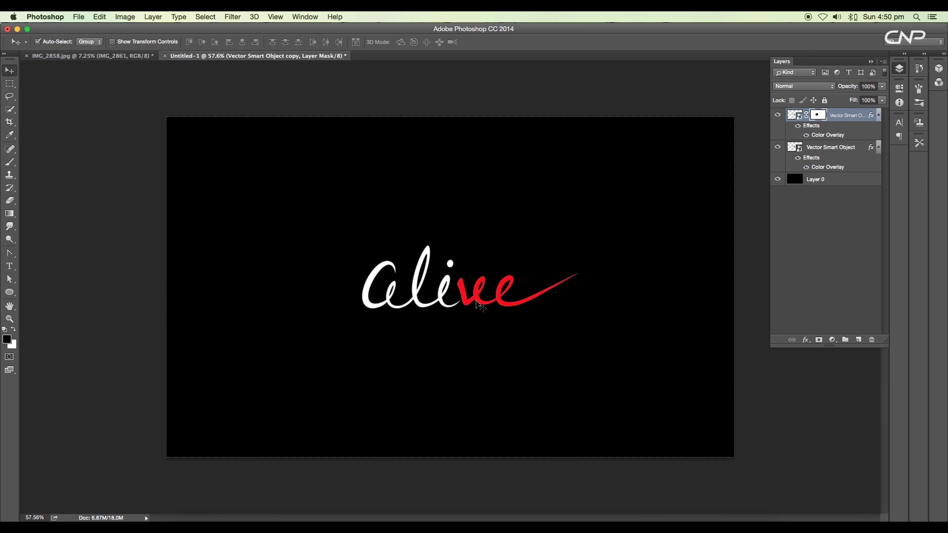
pyautogui.doubleClick(812, 136)
pyautogui.click(761, 132)
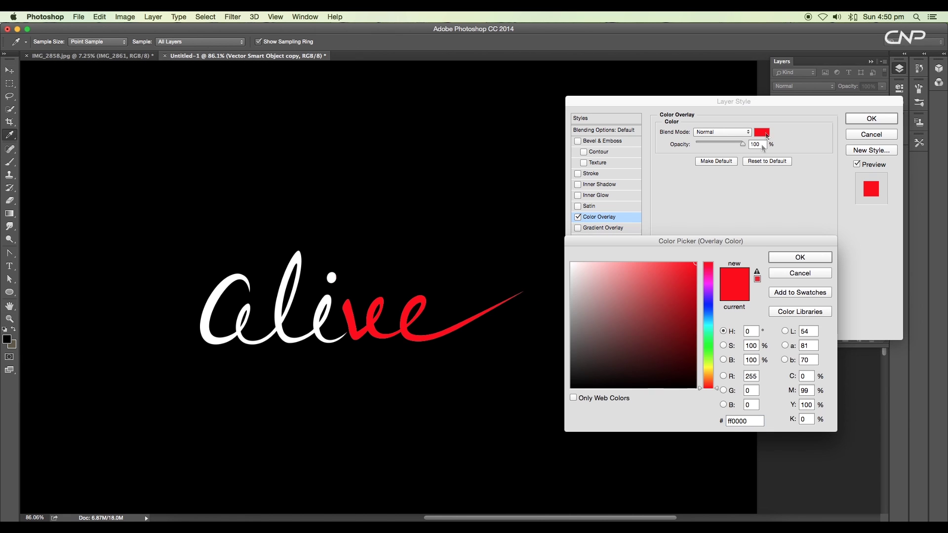
pyautogui.moveTo(708, 276); pyautogui.dragTo(709, 372)
pyautogui.scroll(-5, 506, 333)
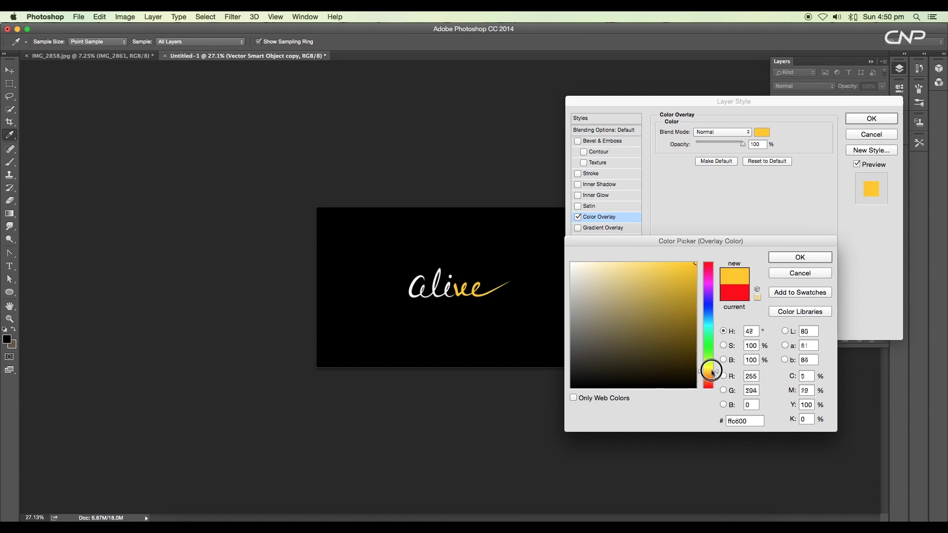
pyautogui.click(800, 257)
pyautogui.click(872, 118)
pyautogui.scroll(5, 473, 286)
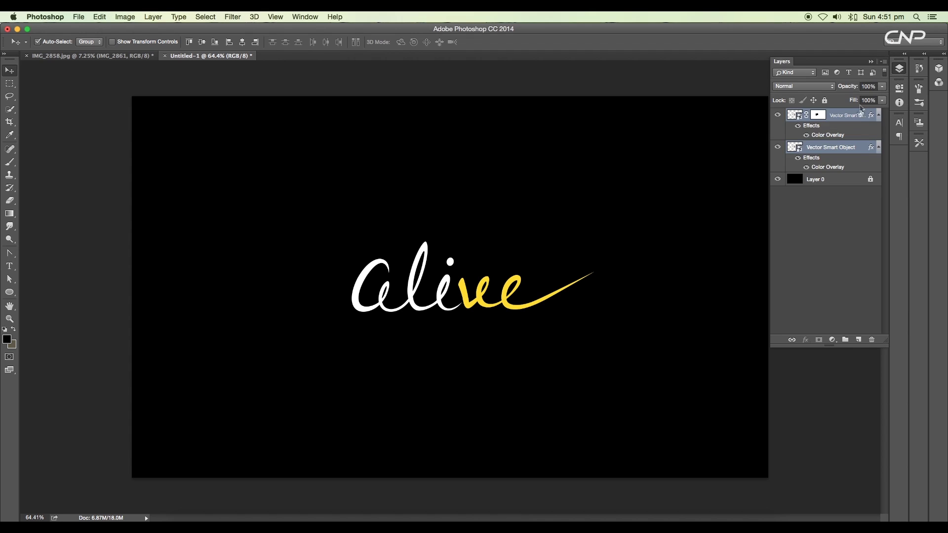
# - Convert both lettering layers into a single smart object
pyautogui.rightClick(857, 154)
pyautogui.click(767, 202)
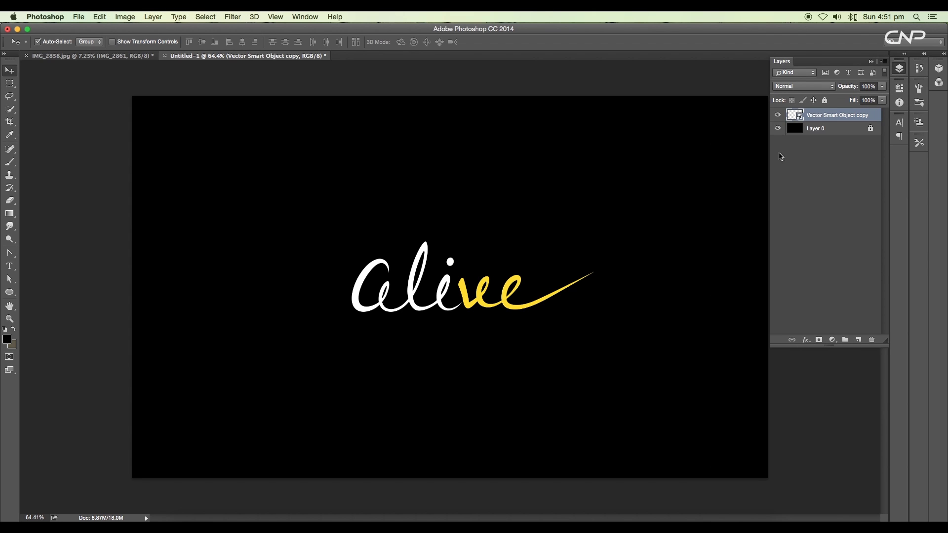
pyautogui.click(778, 115)
# - Try a yellow Inner Glow on the merged lettering, then turn it off
pyautogui.doubleClick(849, 115)
pyautogui.click(684, 182)
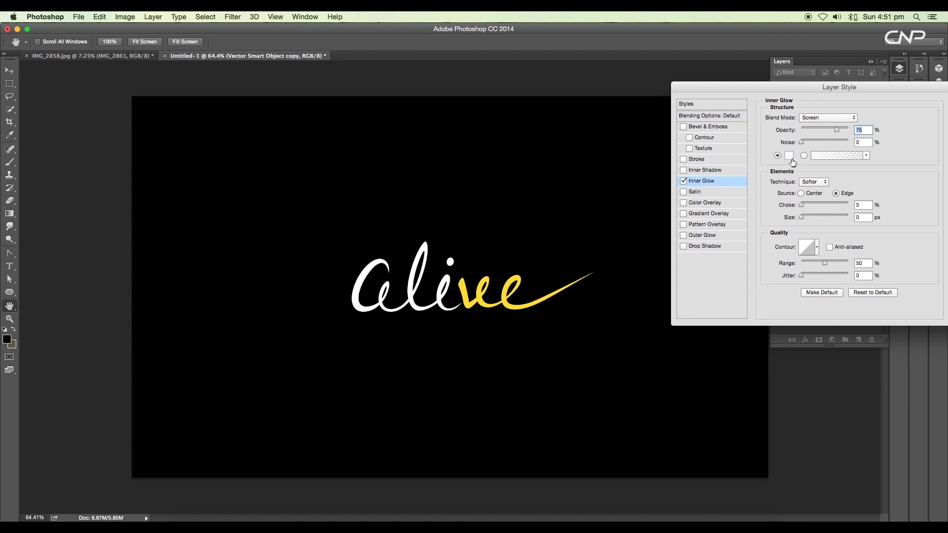
pyautogui.click(789, 156)
pyautogui.click(800, 257)
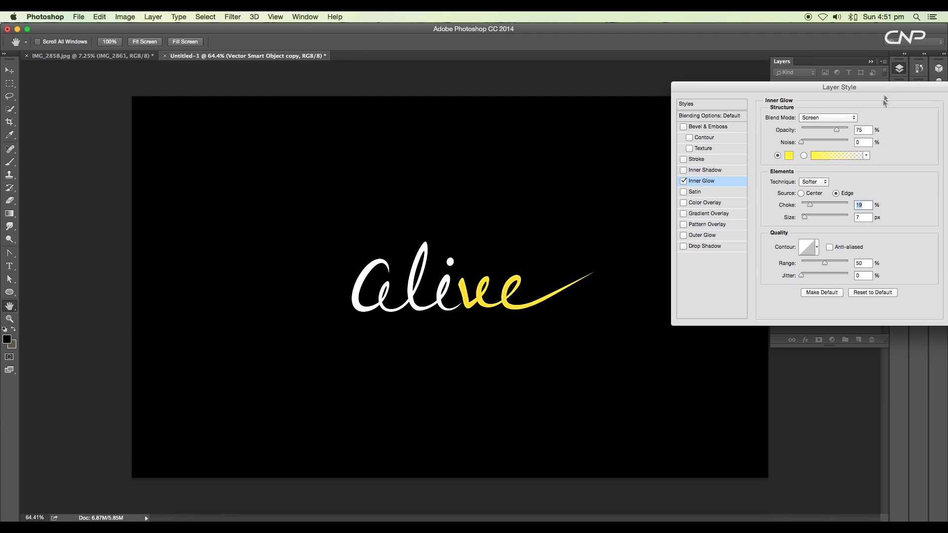
pyautogui.click(611, 194)
# - Enable Outer Glow and try a cyan colour, adjusting its size and lowering opacity
pyautogui.click(611, 249)
pyautogui.moveTo(741, 221); pyautogui.dragTo(732, 219)
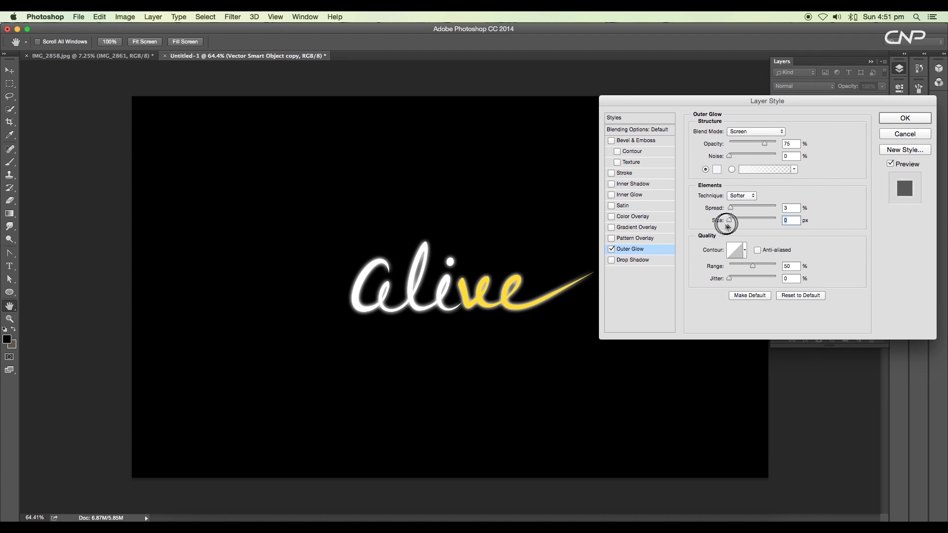
pyautogui.click(717, 169)
pyautogui.moveTo(708, 382); pyautogui.dragTo(707, 320)
pyautogui.click(782, 263)
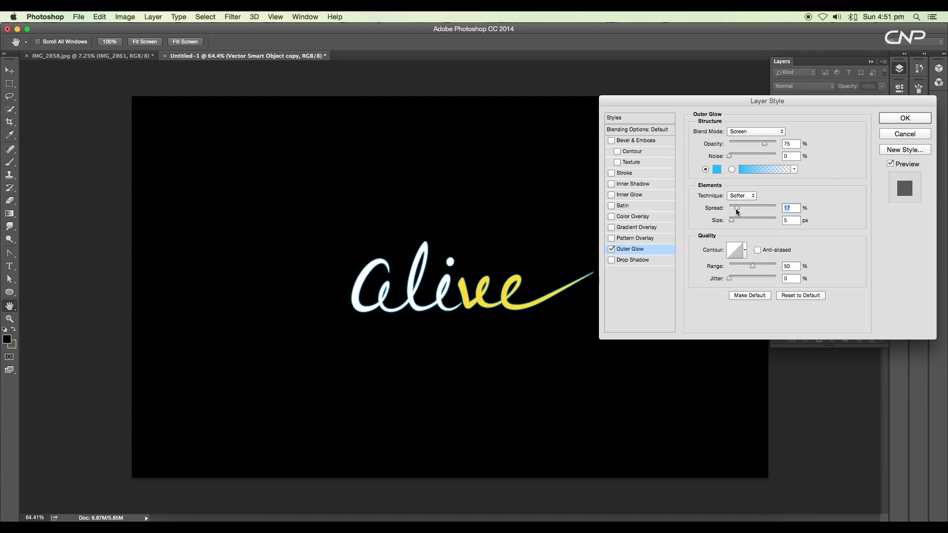
pyautogui.moveTo(732, 220); pyautogui.dragTo(728, 207)
pyautogui.moveTo(764, 143); pyautogui.dragTo(755, 143)
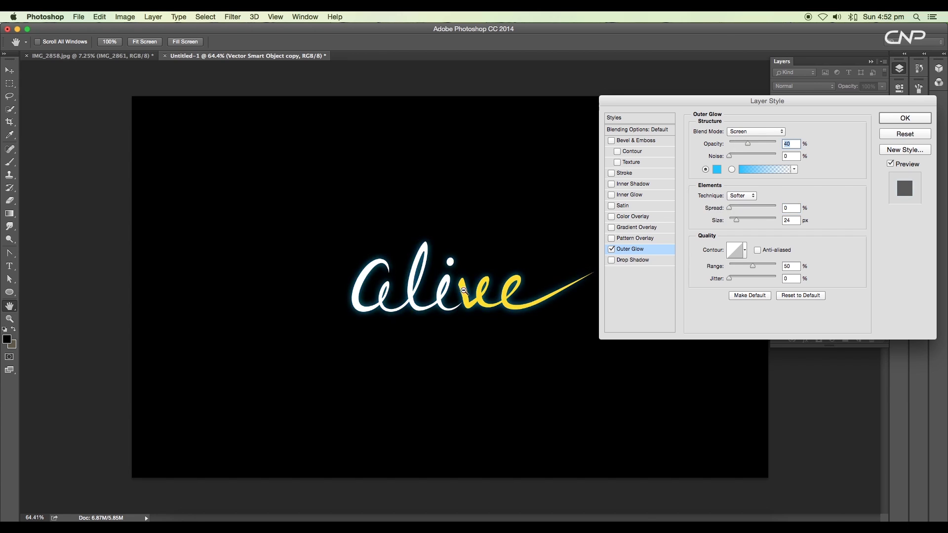
# - Refine the outer glow to a softer orange-yellow with tuned opacity, spread and size
pyautogui.click(717, 169)
pyautogui.moveTo(714, 320); pyautogui.dragTo(713, 376)
pyautogui.click(812, 254)
pyautogui.moveTo(755, 144); pyautogui.dragTo(749, 143)
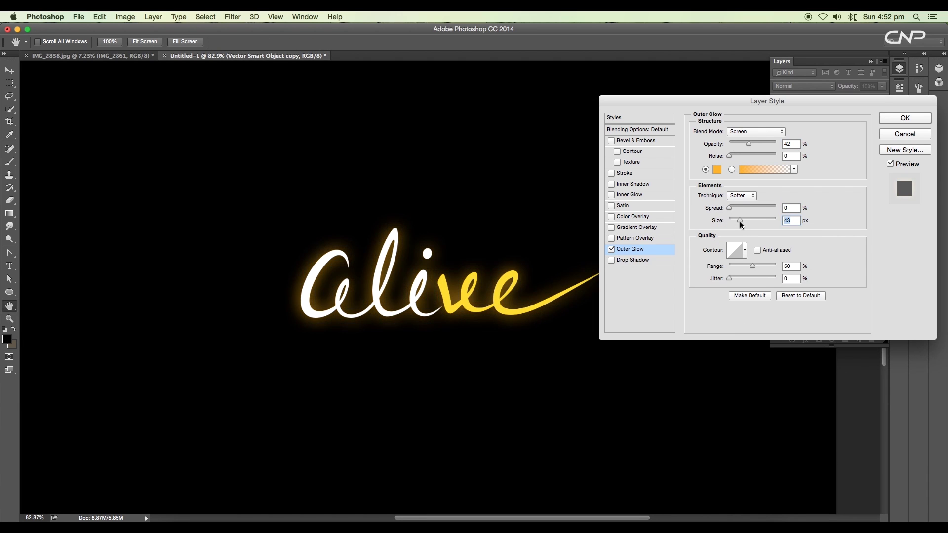
pyautogui.moveTo(736, 221); pyautogui.dragTo(735, 220)
pyautogui.moveTo(729, 208); pyautogui.dragTo(733, 209)
pyautogui.click(717, 170)
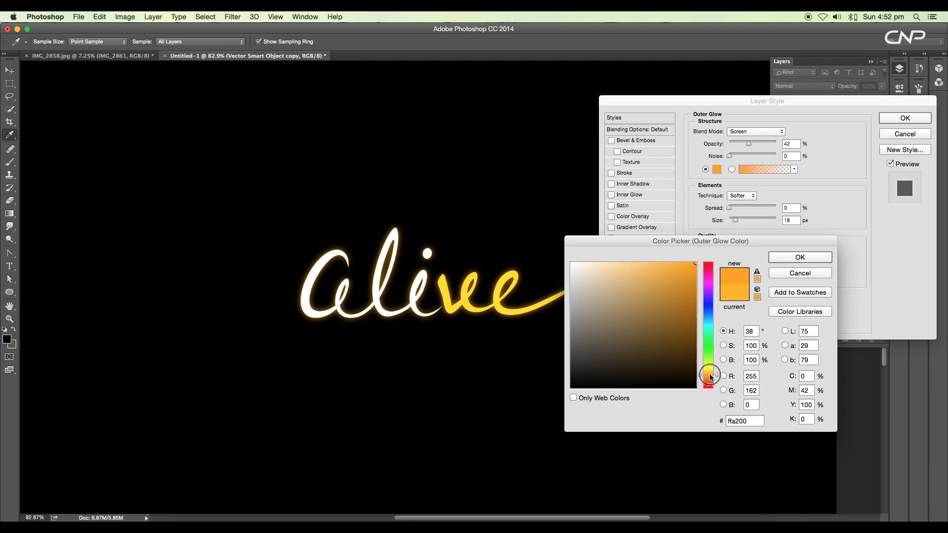
pyautogui.moveTo(710, 377); pyautogui.dragTo(710, 369)
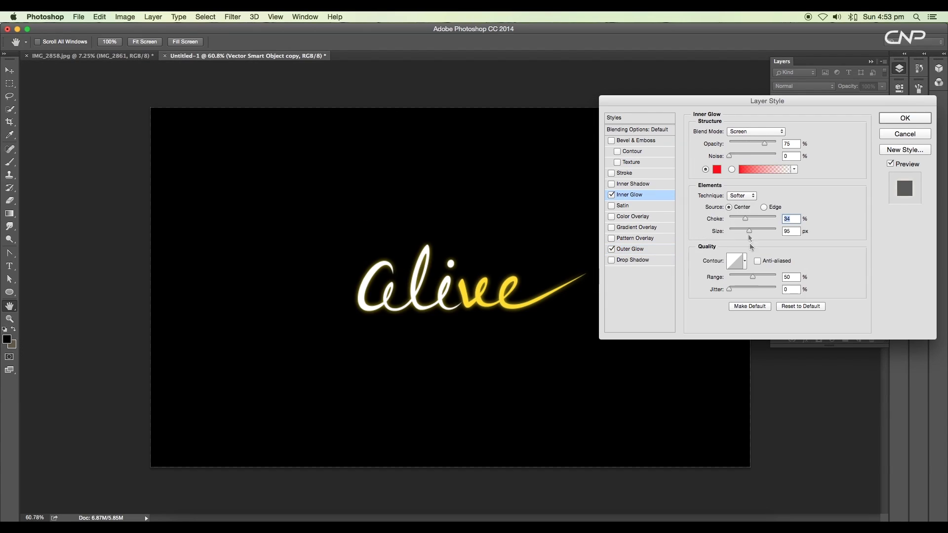
pyautogui.click(612, 194)
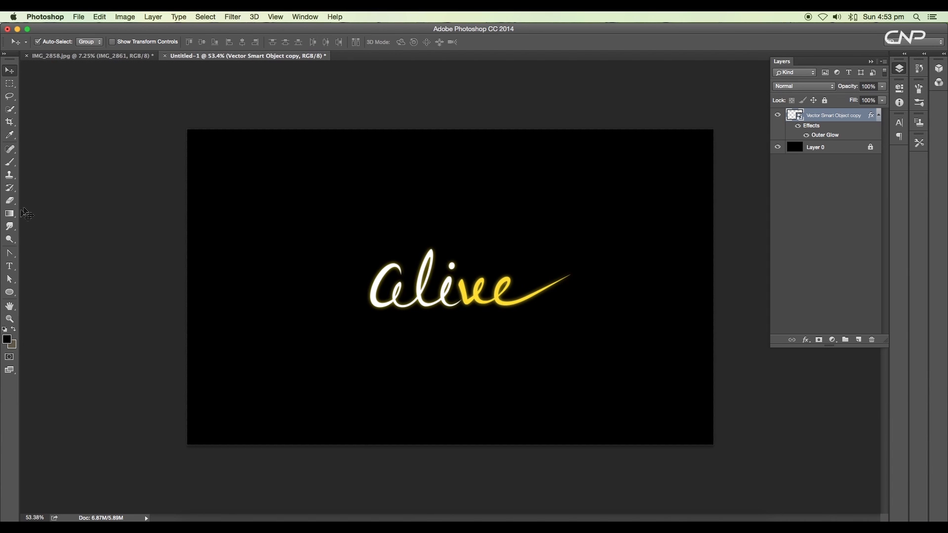
# - Crop the canvas and scale the lettering with Free Transform
pyautogui.press('c')
pyautogui.press('Return')
pyautogui.hotkey('ctrl', 't')
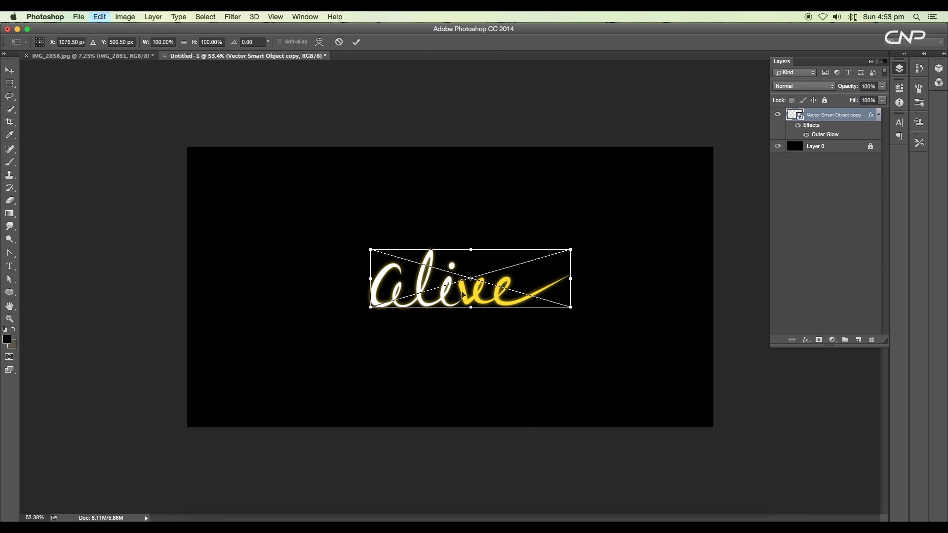
pyautogui.moveTo(578, 309); pyautogui.dragTo(491, 309)
pyautogui.press('Return')
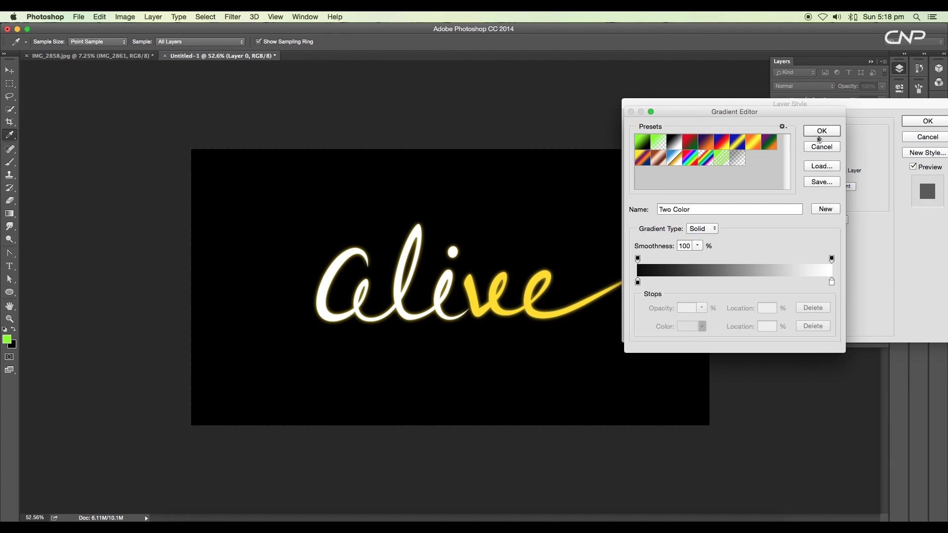
# - Give Layer 0 a radial Gradient Overlay with both stops set to dark purple
pyautogui.doubleClick(807, 176)
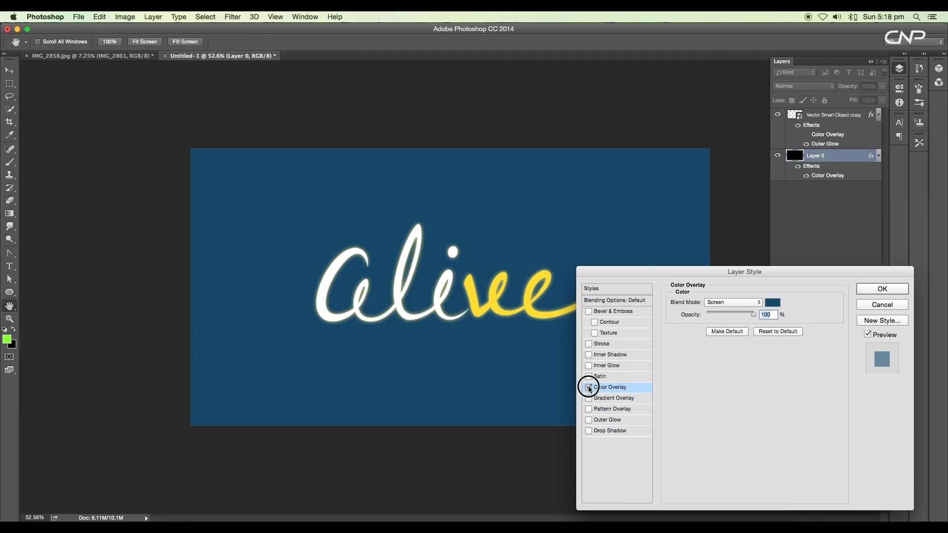
pyautogui.click(461, 243)
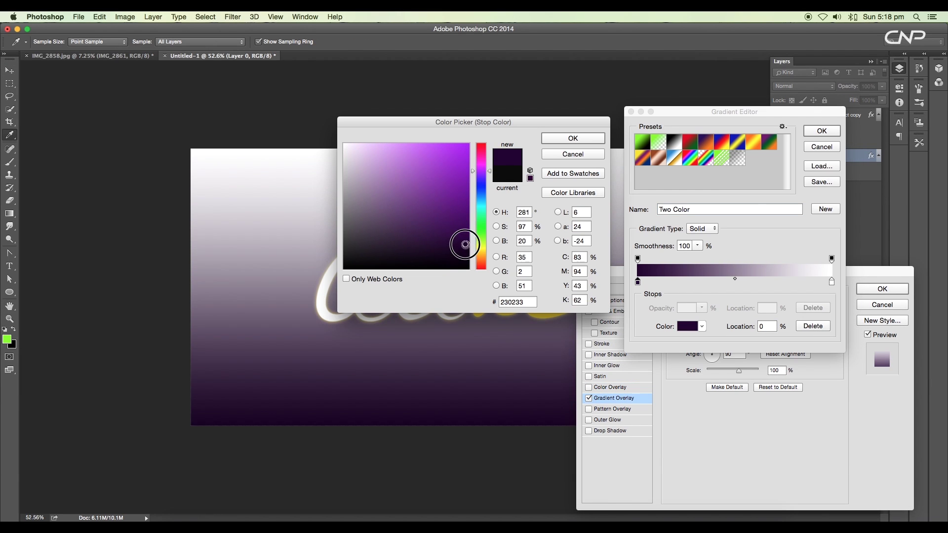
pyautogui.click(573, 138)
pyautogui.doubleClick(831, 282)
pyautogui.click(465, 260)
pyautogui.click(572, 138)
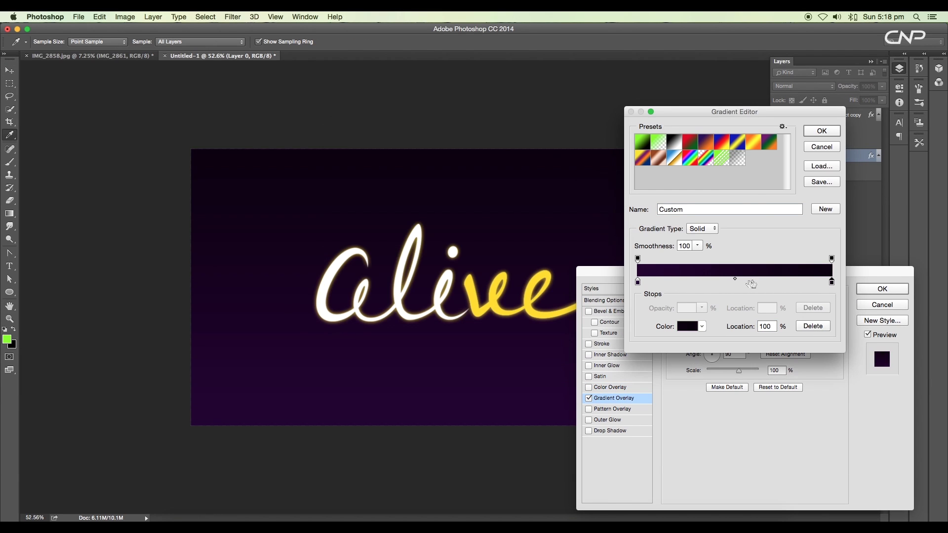
pyautogui.click(821, 130)
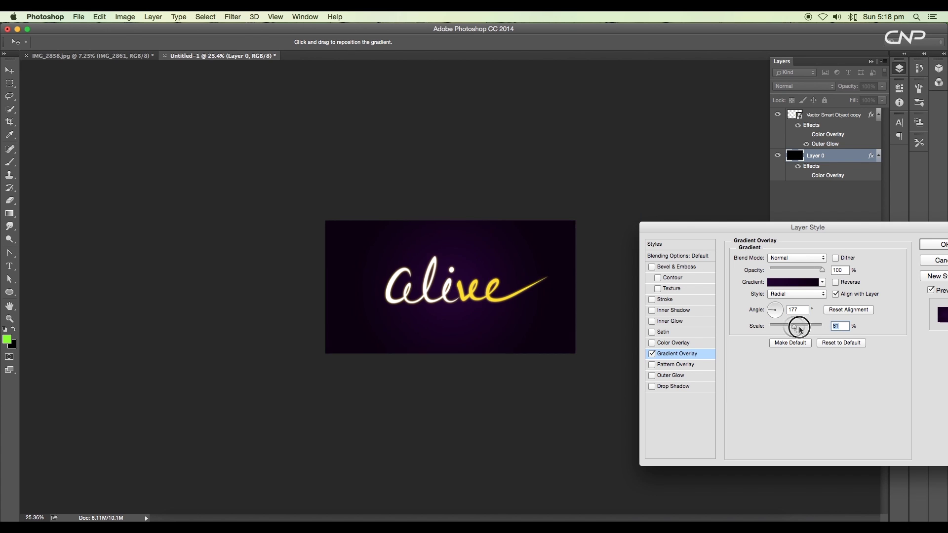
# - Brighten one of the purple gradient stops slightly
pyautogui.click(792, 282)
pyautogui.doubleClick(831, 281)
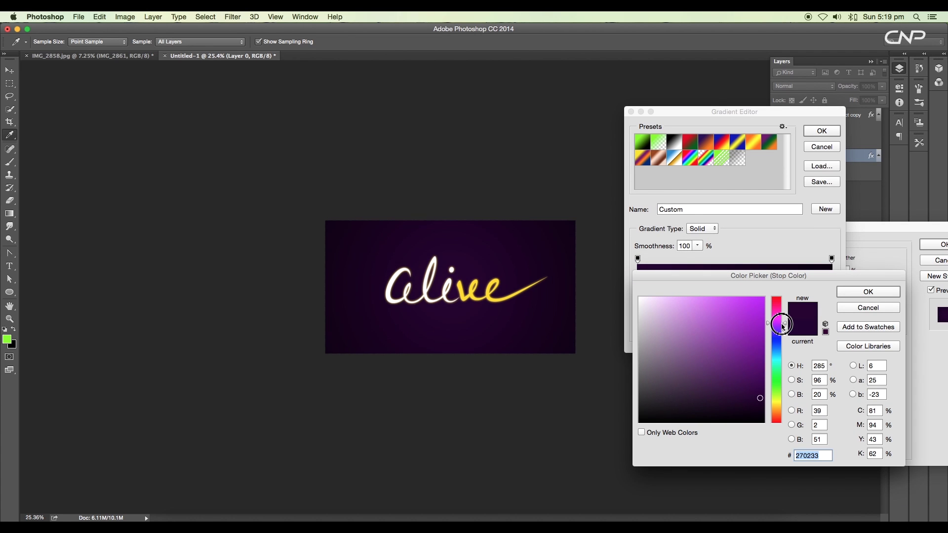
pyautogui.moveTo(758, 394); pyautogui.dragTo(760, 392)
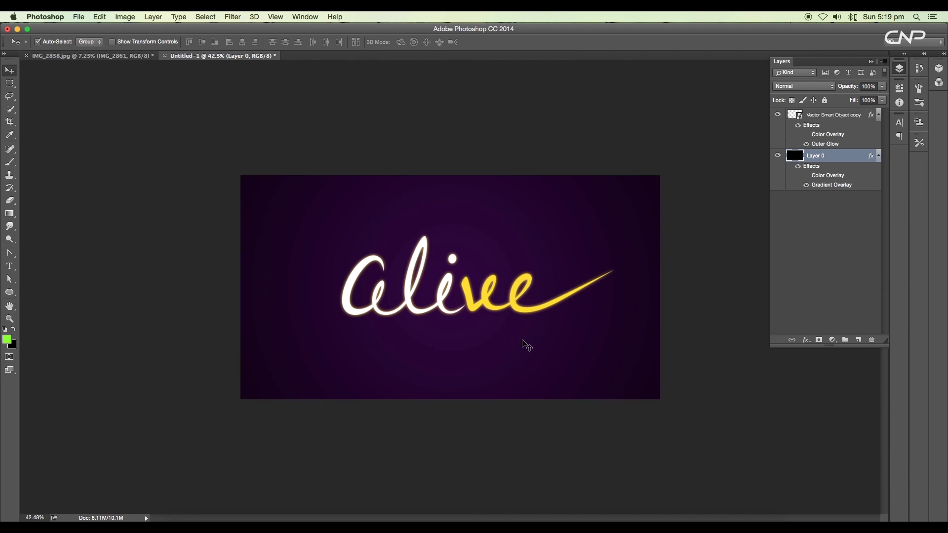
# - Show the rulers and drag a vertical guide through the canvas centre
pyautogui.doubleClick(832, 185)
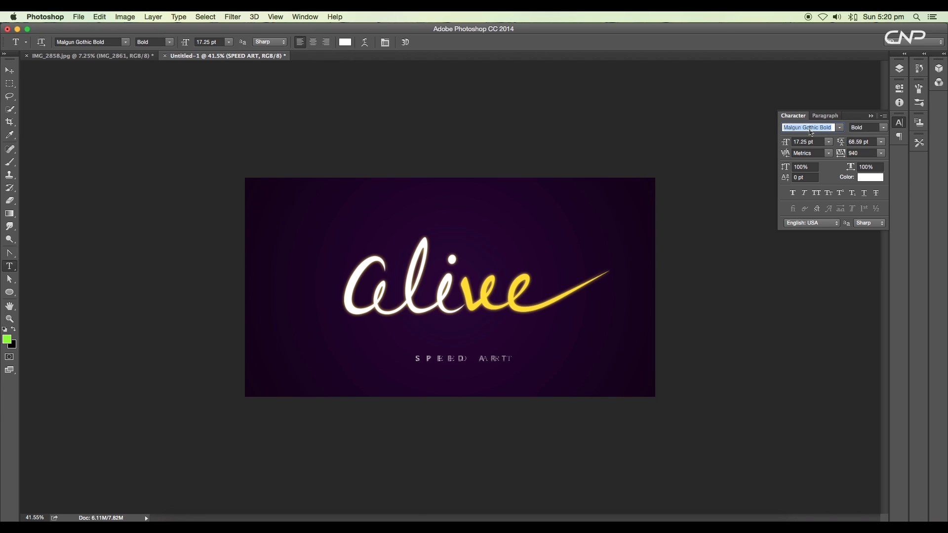
pyautogui.click(9, 70)
pyautogui.scroll(-2, 483, 347)
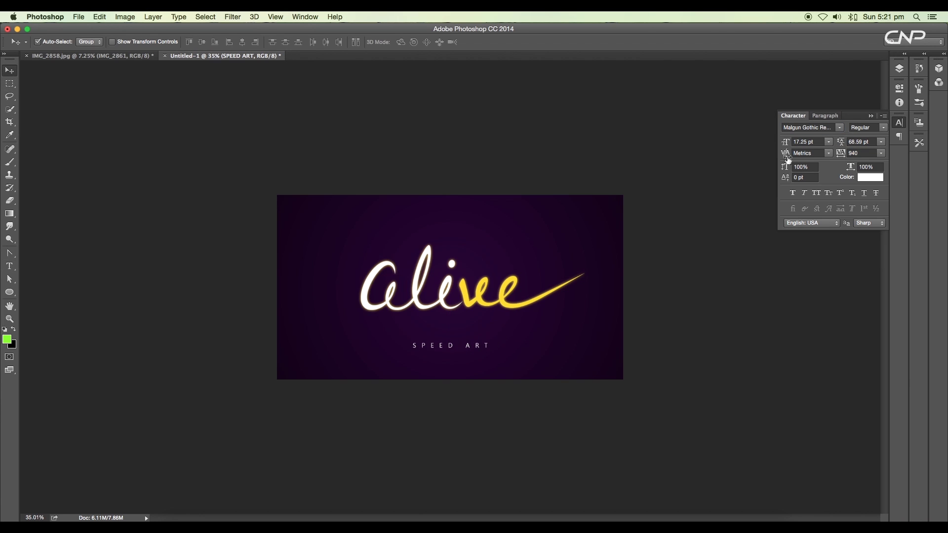
pyautogui.scroll(2, 501, 374)
pyautogui.hotkey('ctrl', 'r')
pyautogui.moveTo(30, 375)
pyautogui.mouseDown()
pyautogui.moveTo(458, 347)
pyautogui.moveTo(483, 366)
pyautogui.mouseUp()
pyautogui.scroll(-2, 484, 365)
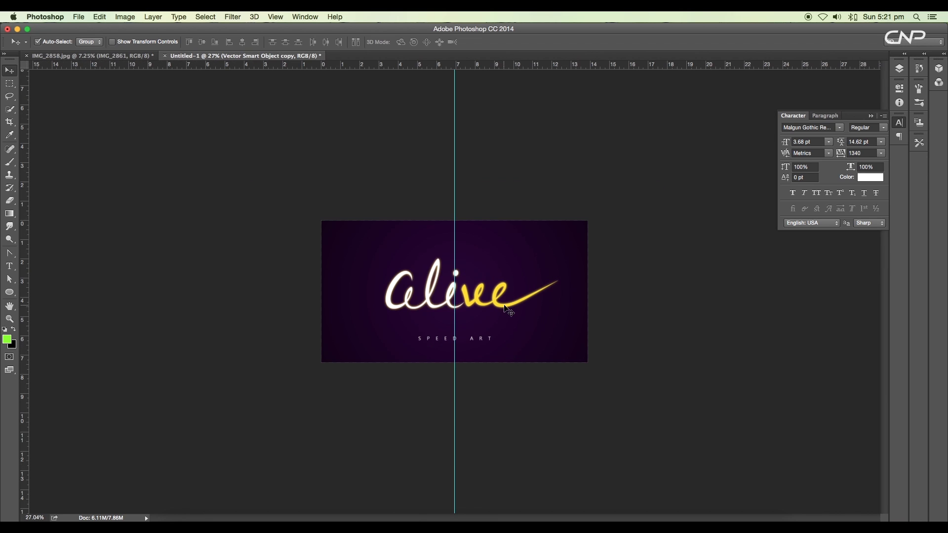
pyautogui.hotkey('ctrl', ';')
# - Centre the SPEED ART text on the guide, then hide the guide and purple background
pyautogui.press('t')
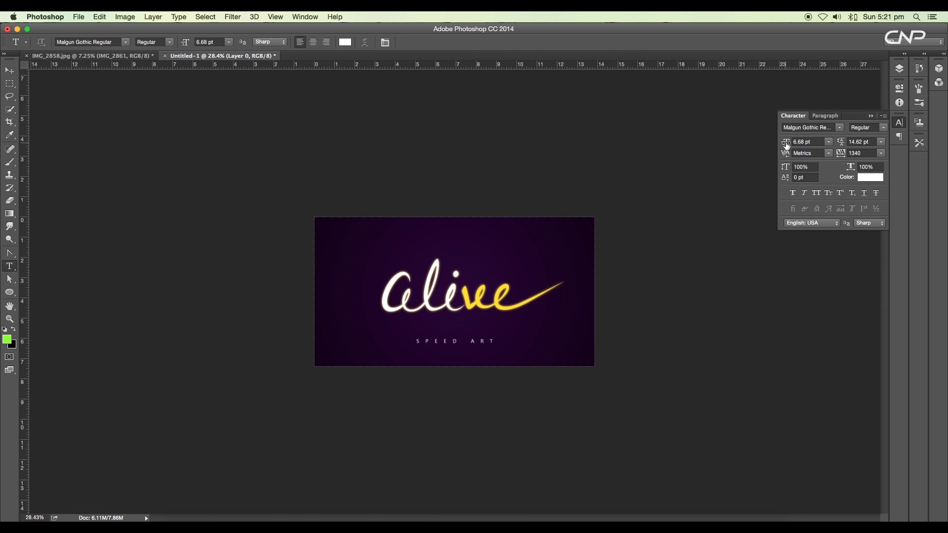
pyautogui.click(425, 340)
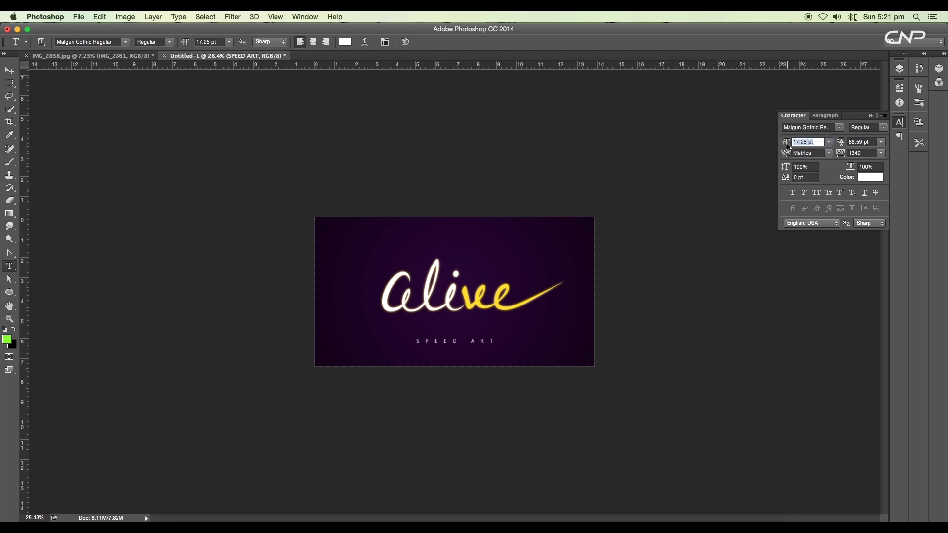
pyautogui.click(10, 70)
pyautogui.scroll(3, 507, 392)
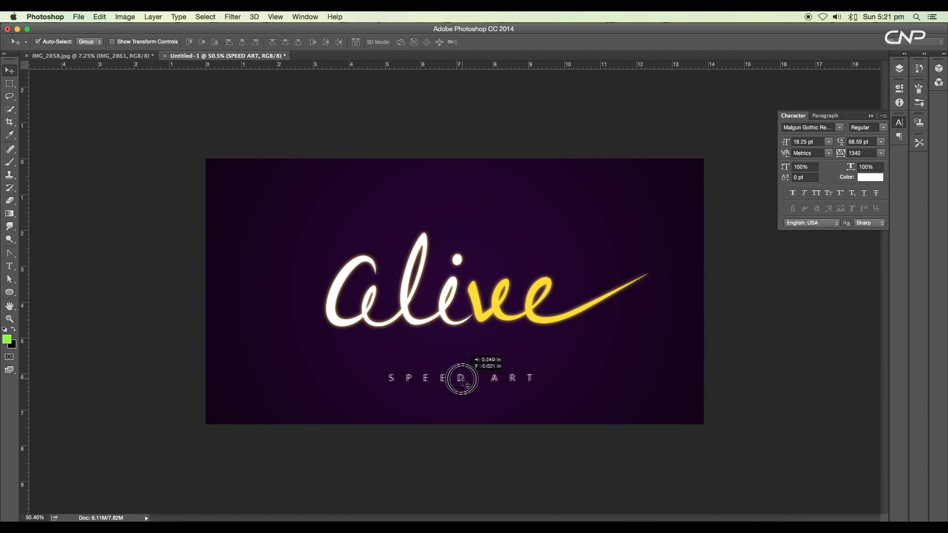
pyautogui.scroll(-3, 463, 383)
pyautogui.scroll(3, 464, 382)
pyautogui.hotkey('ctrl', ';')
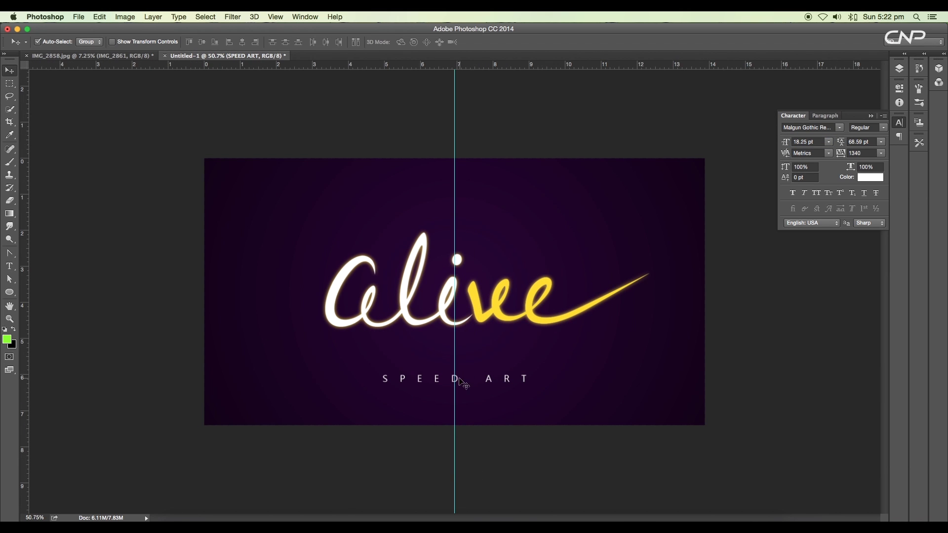
pyautogui.doubleClick(484, 379)
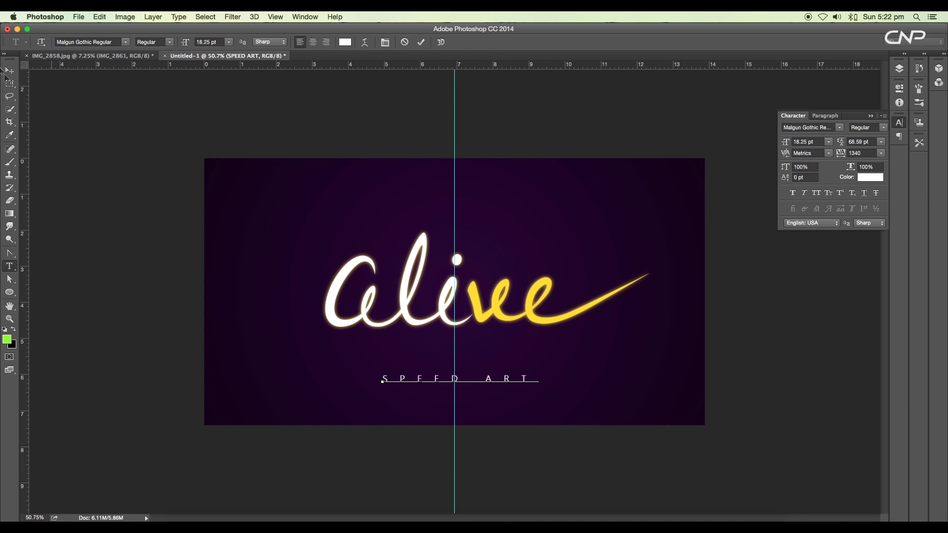
pyautogui.hotkey('ctrl', 'Return')
pyautogui.hotkey('ctrl', '-')
pyautogui.click(899, 69)
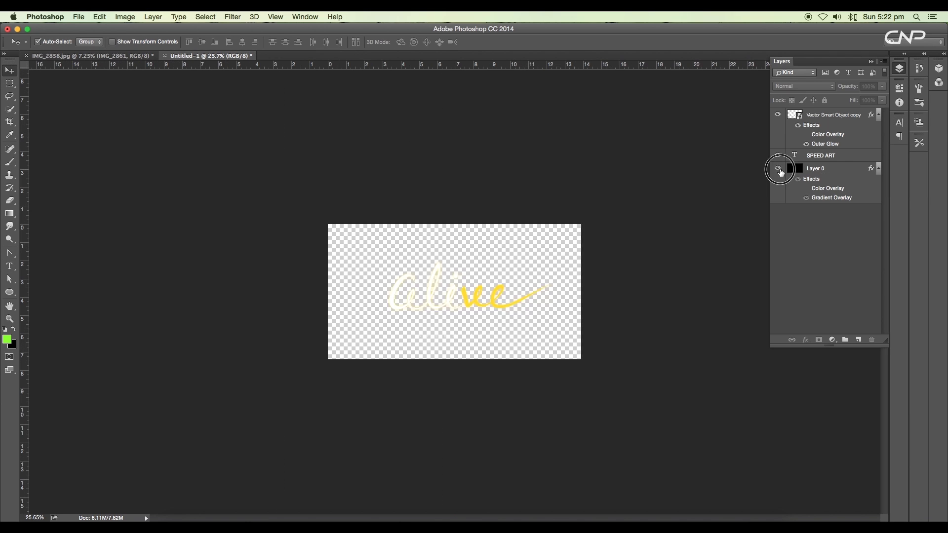